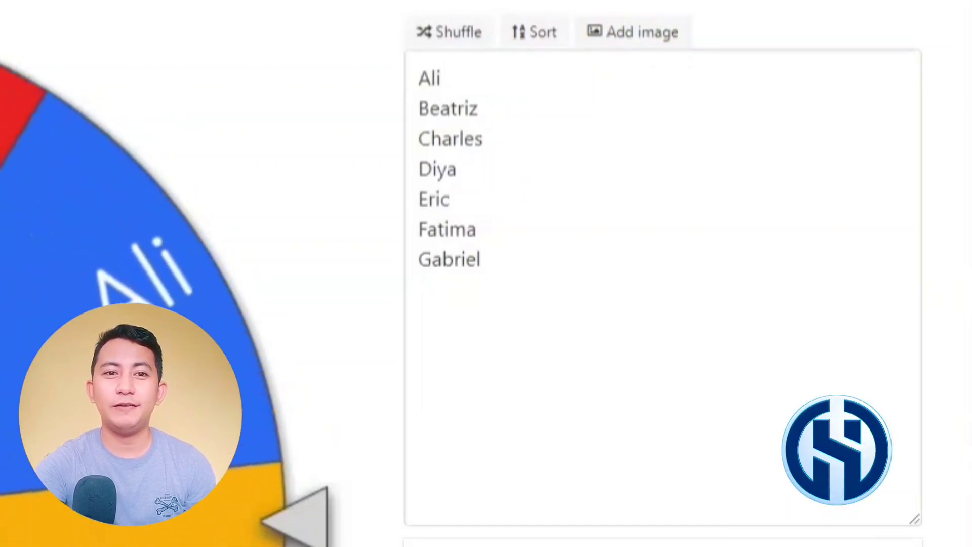
Step: Add two more first names on separate lines at the end of the wheel's entry list
{"action": "left_click", "coordinate": [517, 319]}
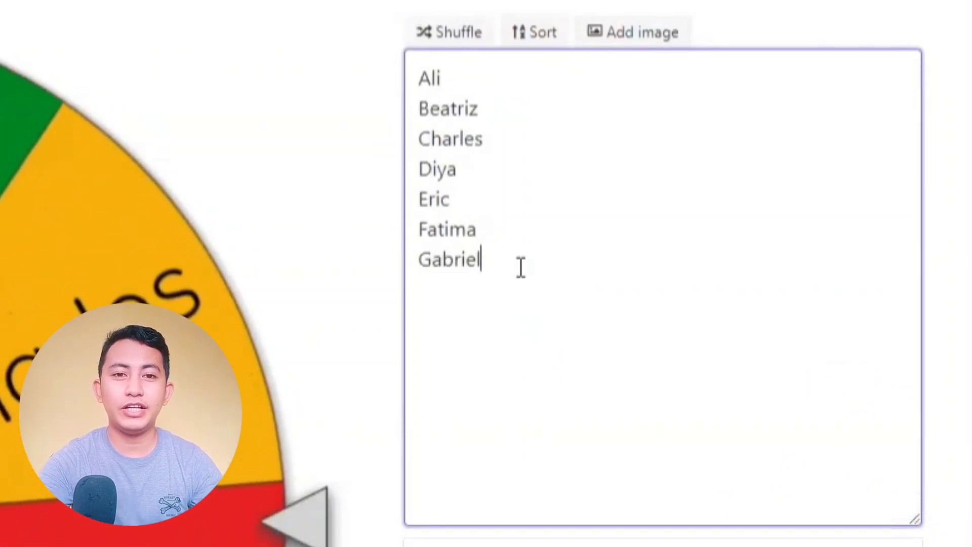
{"action": "key", "text": "Return"}
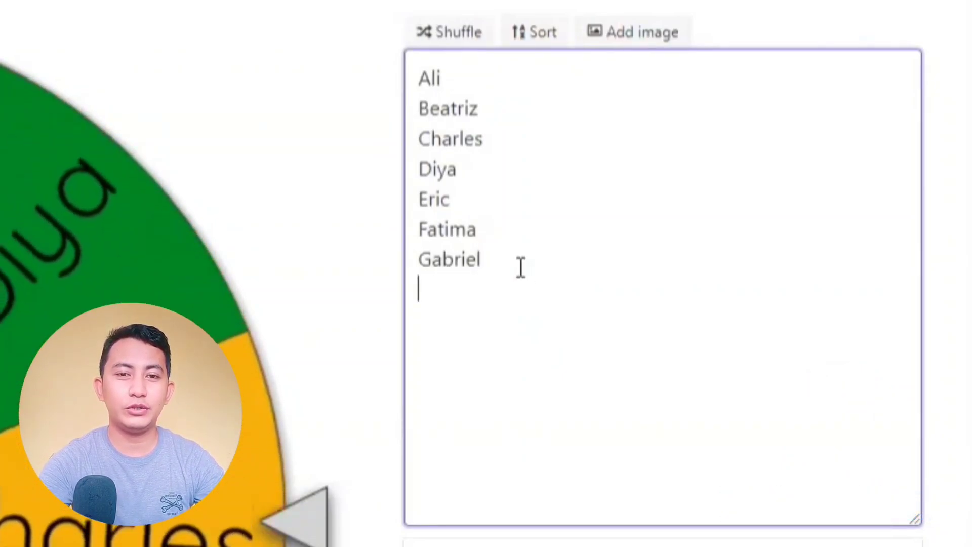
{"action": "type", "text": "e"}
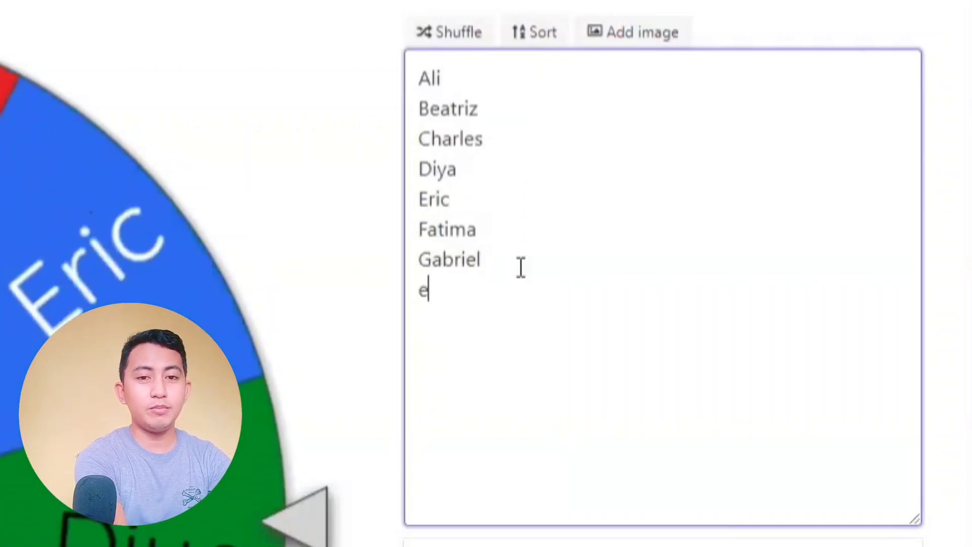
{"action": "key", "text": "BackSpace"}
{"action": "type", "text": "Ben"}
{"action": "key", "text": "Return"}
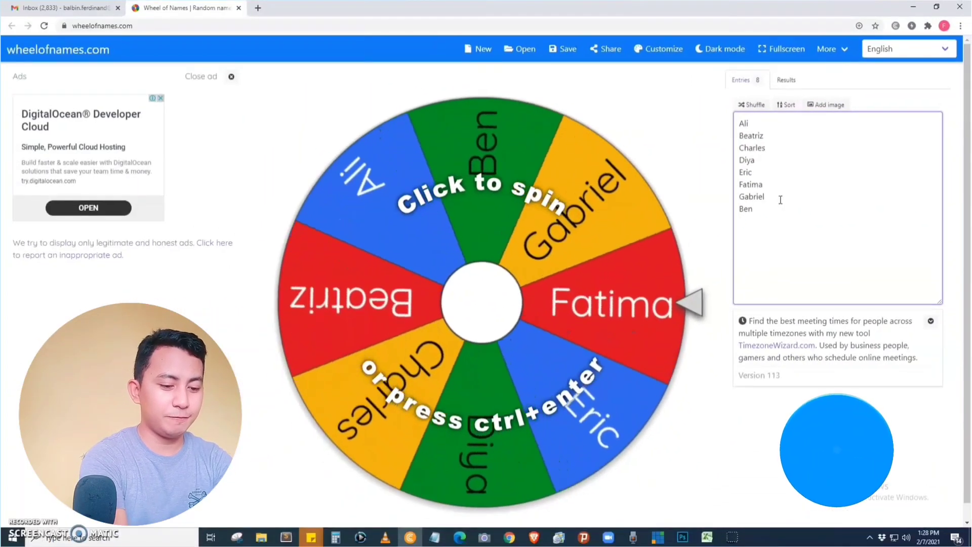
{"action": "type", "text": "Joe"}
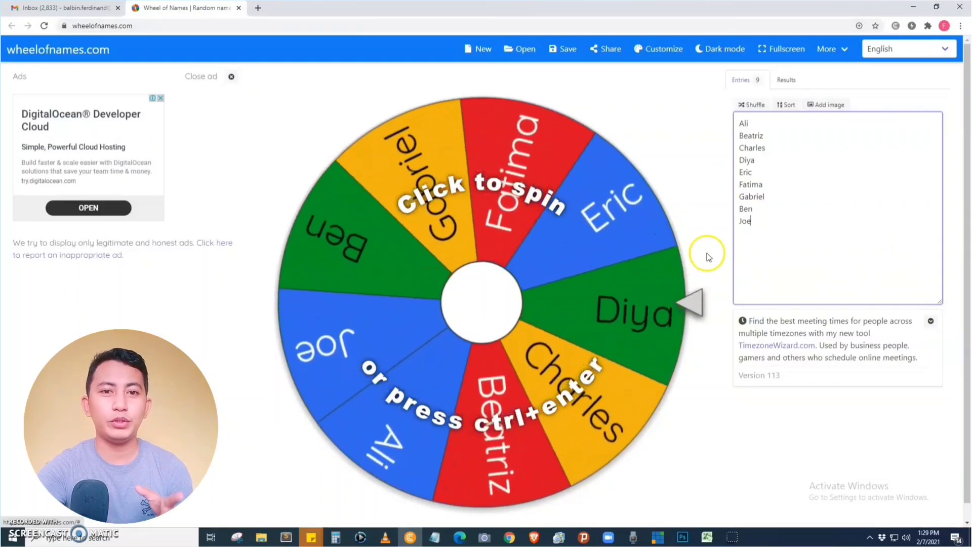
Step: Open the wheel's customization settings for the behaviour during a spin
{"action": "left_click", "coordinate": [740, 123]}
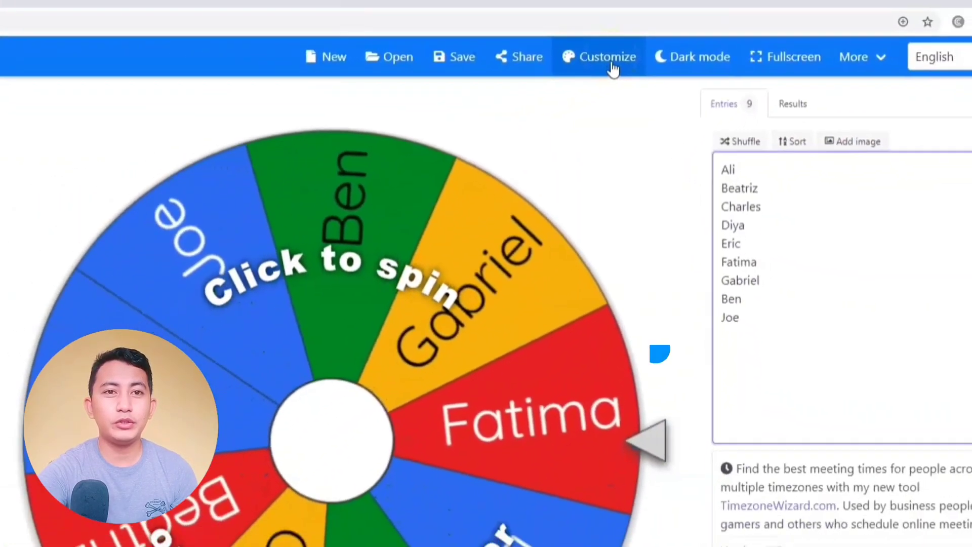
{"action": "left_click", "coordinate": [606, 58]}
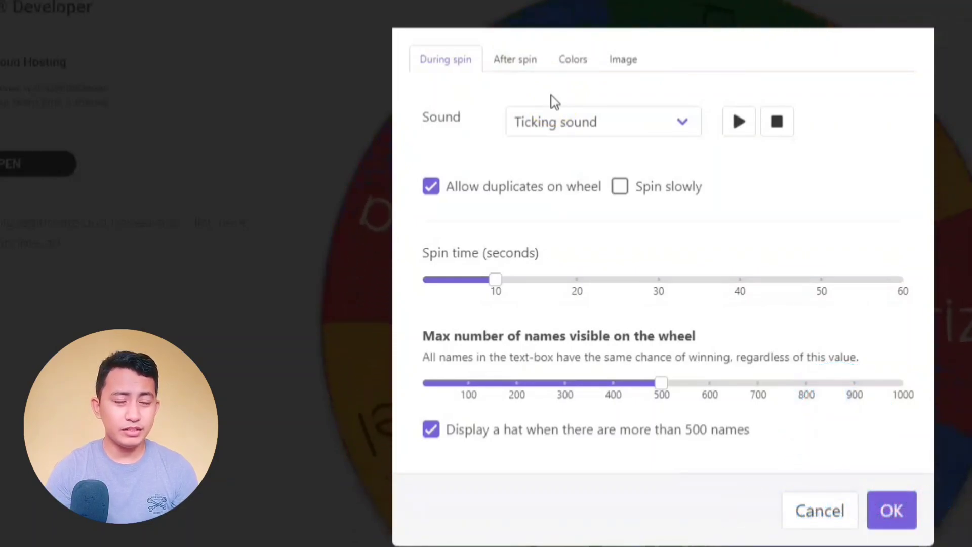
{"action": "left_click_drag", "start_coordinate": [551, 95], "coordinate": [472, 131]}
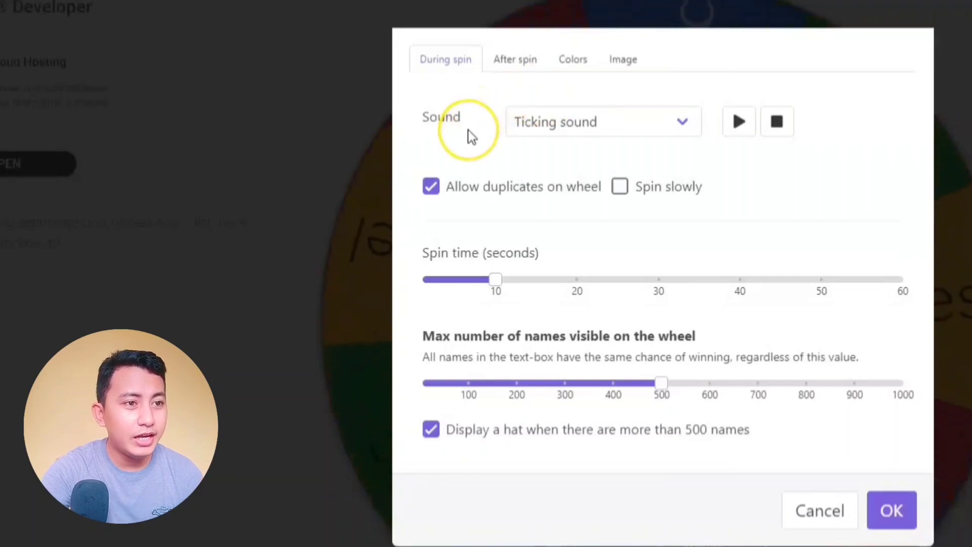
Step: Try Dramatic music as the during-spin sound, play its preview and stop it
{"action": "left_click", "coordinate": [681, 124]}
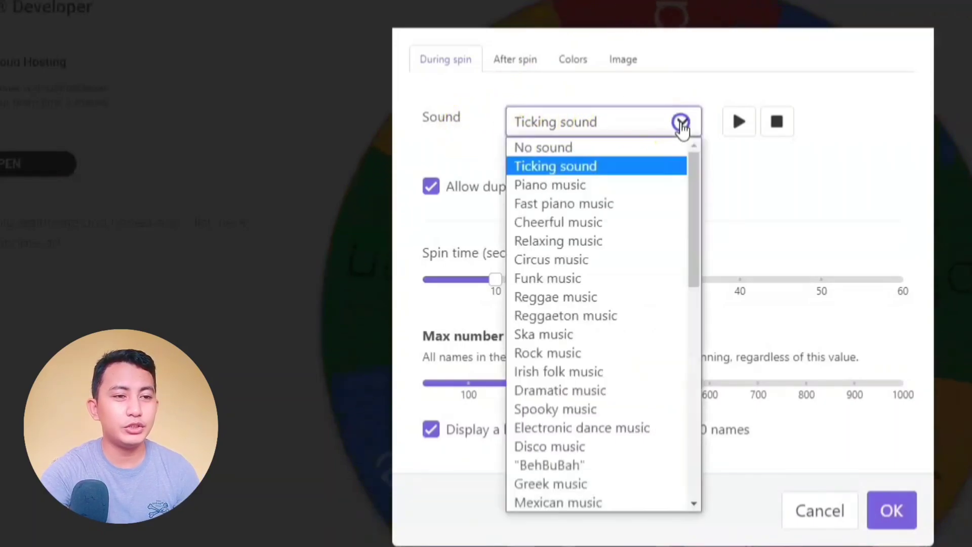
{"action": "left_click_drag", "start_coordinate": [692, 191], "coordinate": [692, 274]}
{"action": "left_click_drag", "start_coordinate": [658, 324], "coordinate": [597, 165]}
{"action": "left_click", "coordinate": [738, 124]}
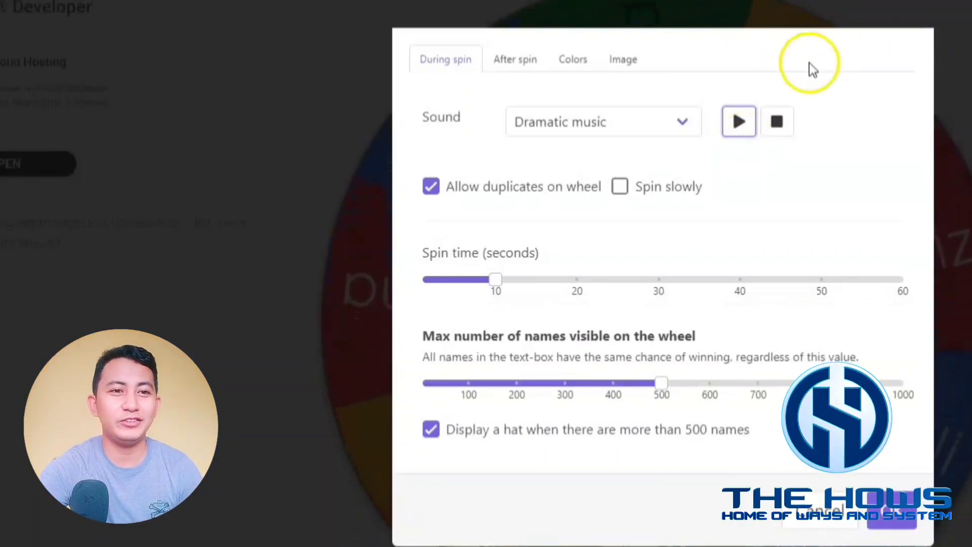
{"action": "left_click", "coordinate": [777, 121]}
Step: Set the during-spin sound to Greek music and the spin time to 10 seconds
{"action": "left_click", "coordinate": [686, 126]}
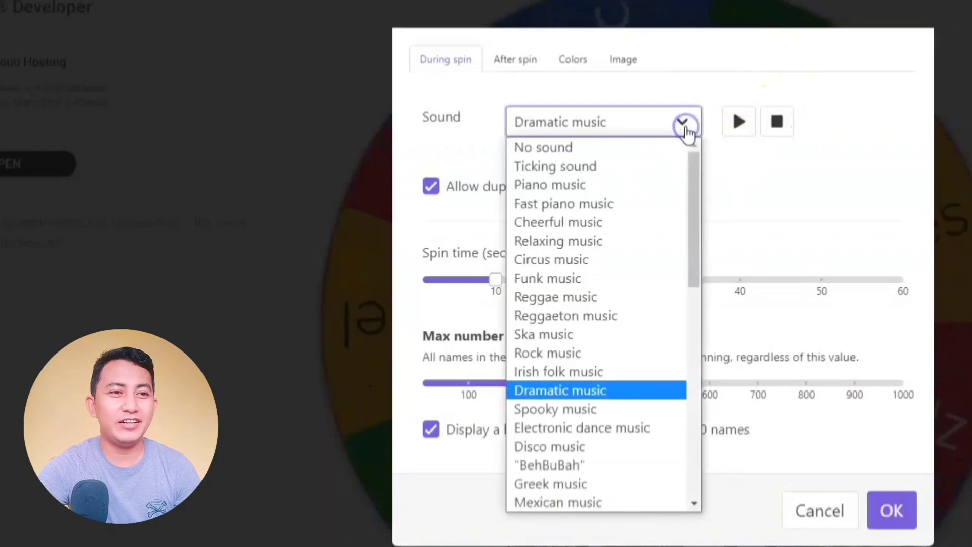
{"action": "left_click_drag", "start_coordinate": [698, 178], "coordinate": [691, 246]}
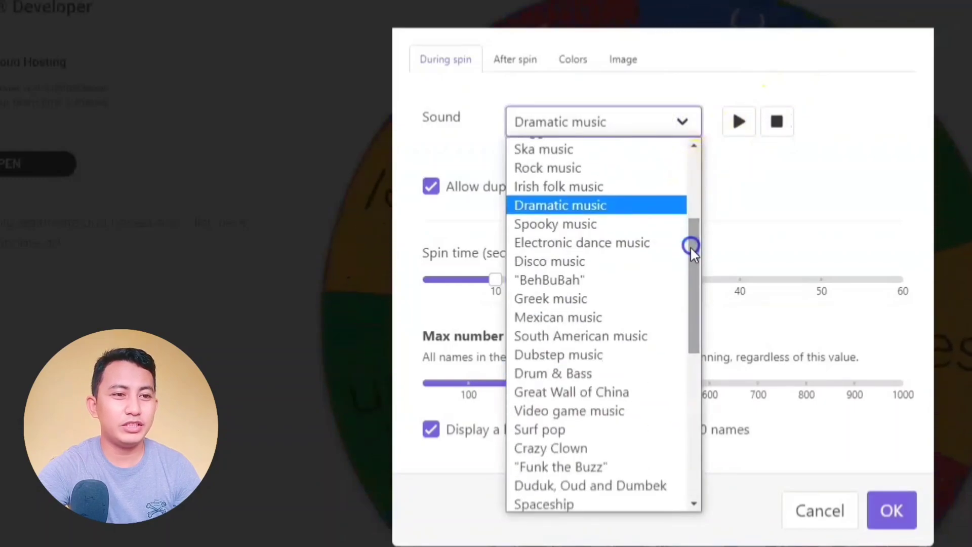
{"action": "left_click", "coordinate": [595, 301]}
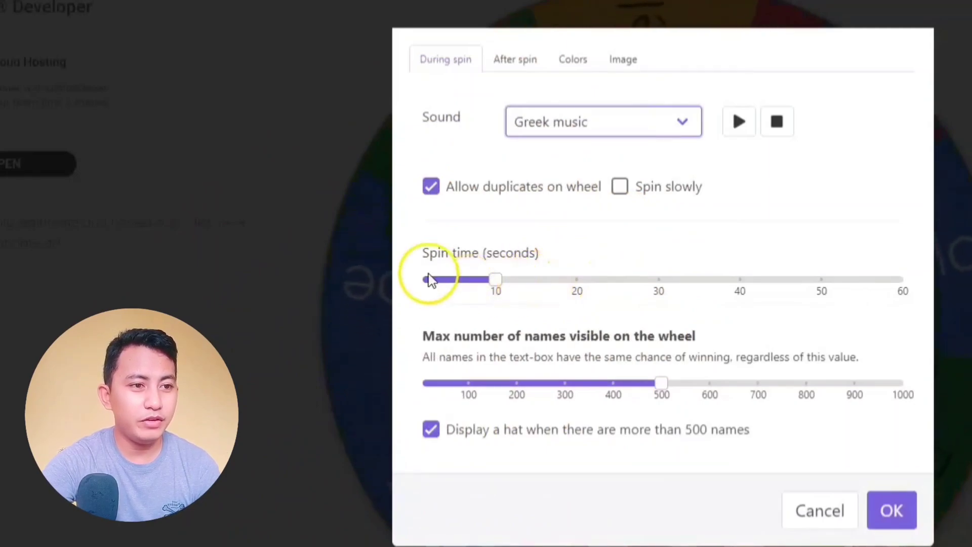
{"action": "left_click", "coordinate": [496, 280]}
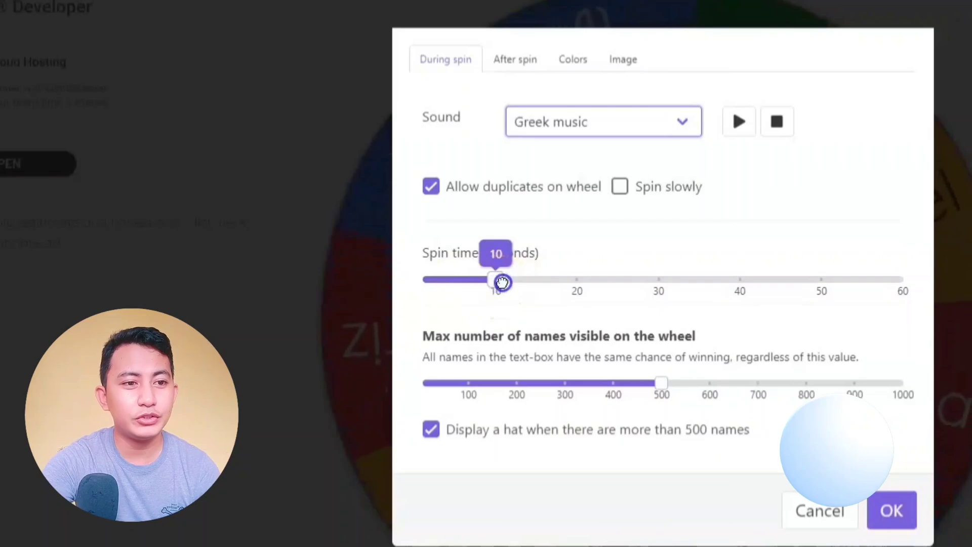
{"action": "left_click_drag", "start_coordinate": [571, 281], "coordinate": [502, 298]}
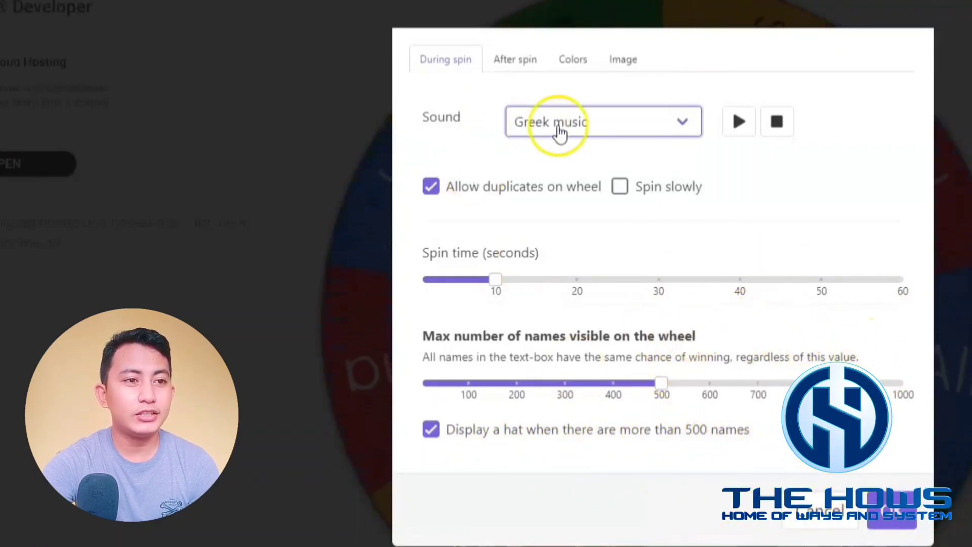
Step: Set the after-spin sound to Cymbals and try the option that animates the winning entry
{"action": "left_click", "coordinate": [524, 65]}
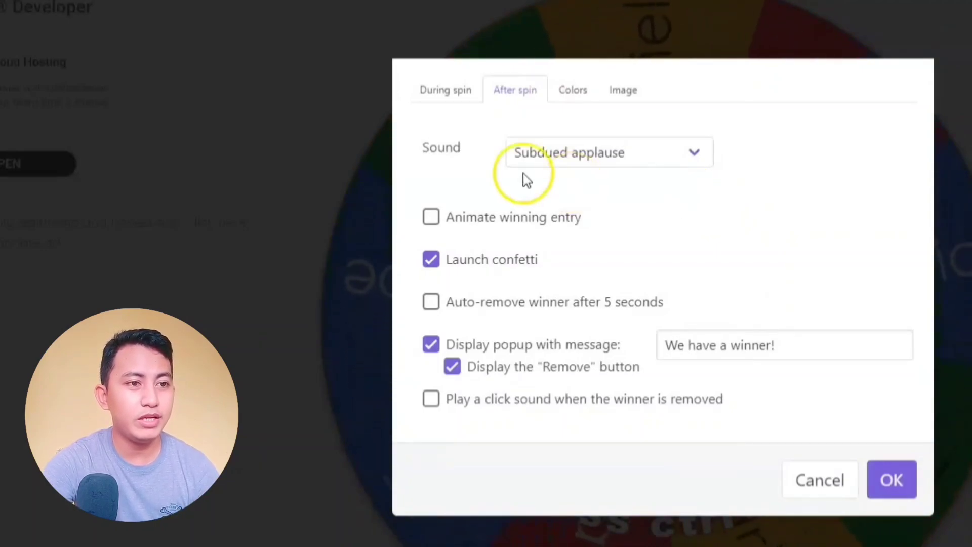
{"action": "left_click", "coordinate": [557, 165]}
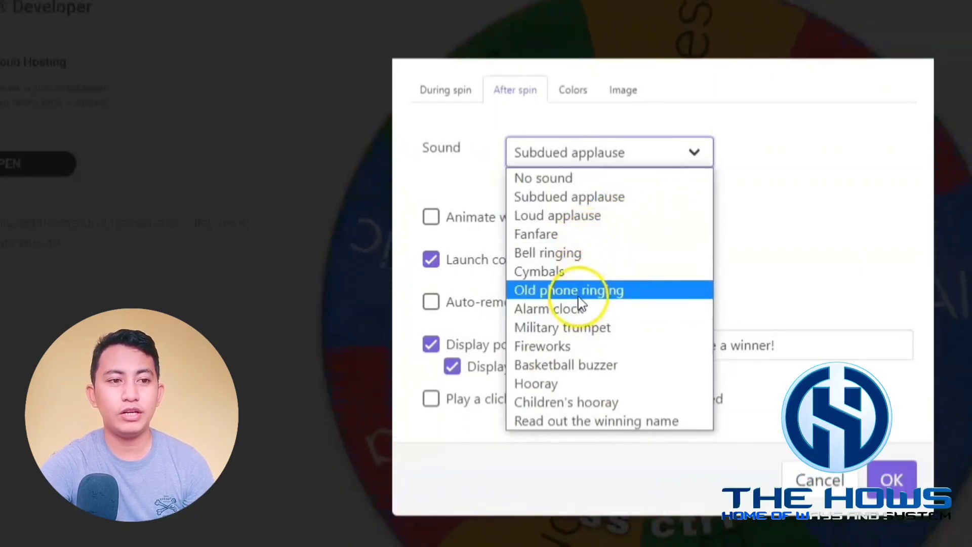
{"action": "left_click", "coordinate": [582, 274]}
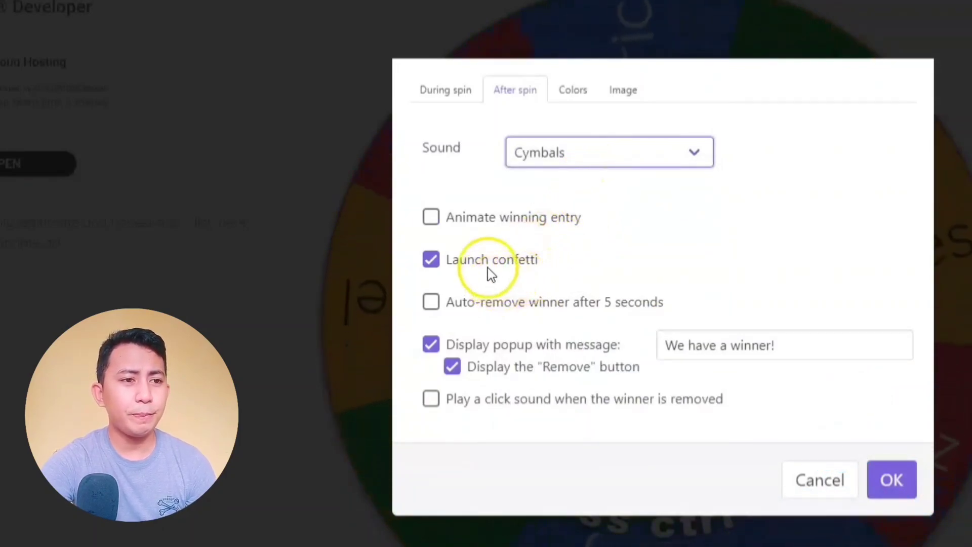
{"action": "left_click", "coordinate": [434, 224]}
{"action": "left_click", "coordinate": [606, 224]}
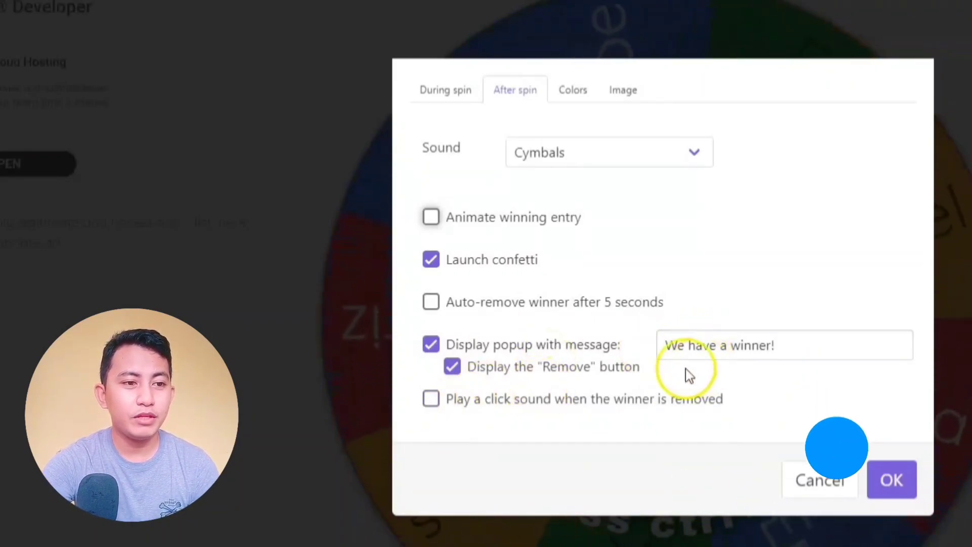
Step: Change the winner popup message to "We have already a winner! Congratulations"
{"action": "left_click", "coordinate": [716, 351]}
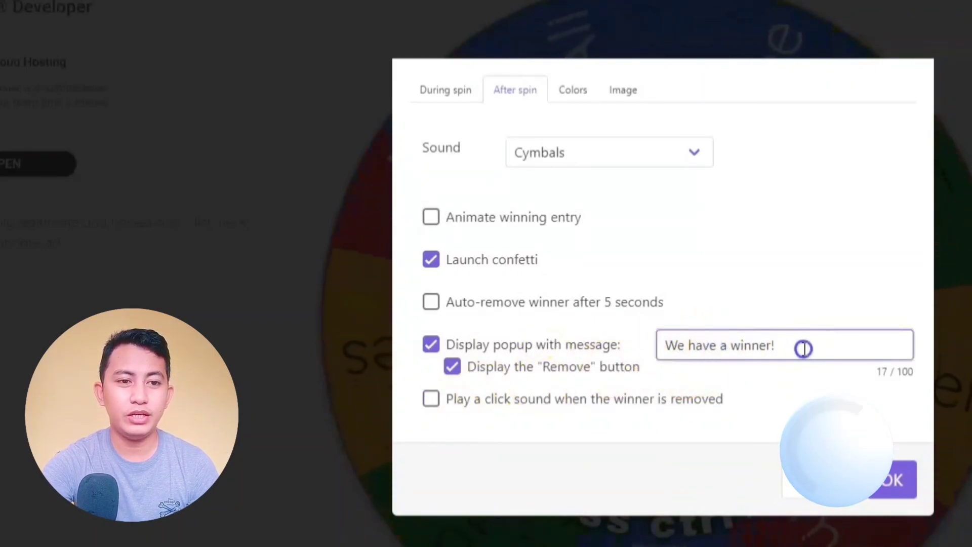
{"action": "left_click_drag", "start_coordinate": [803, 347], "coordinate": [669, 349]}
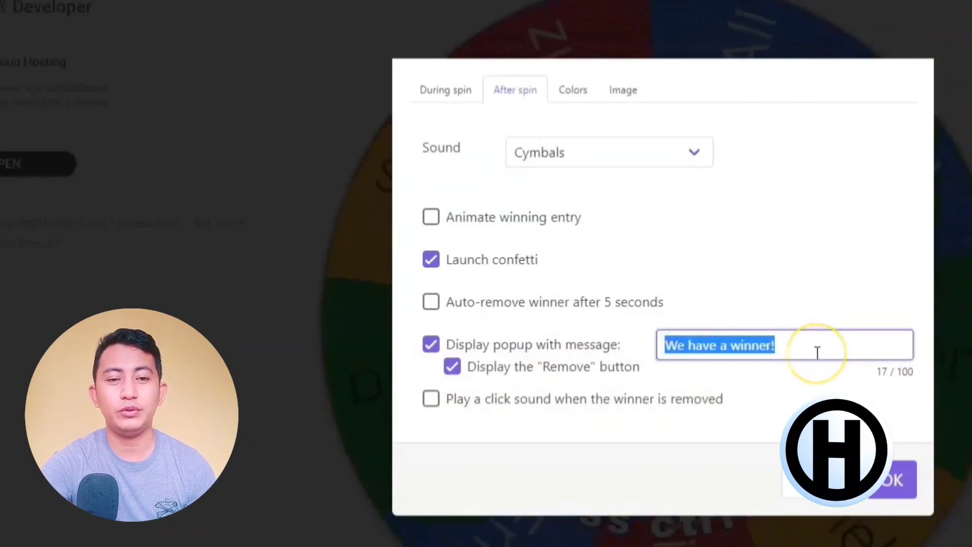
{"action": "left_click", "coordinate": [816, 353]}
{"action": "key", "text": "BackSpace"}
{"action": "key", "text": "BackSpace"}
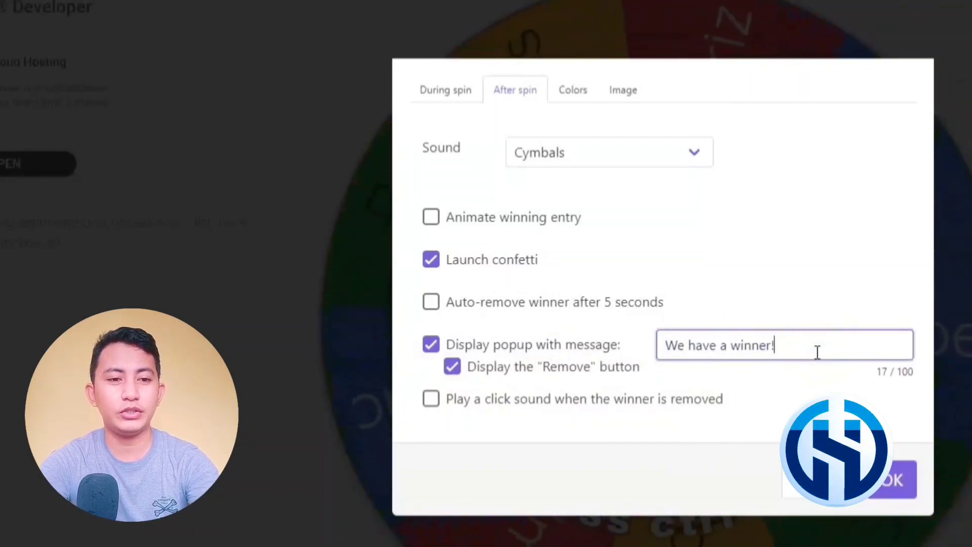
{"action": "key", "text": "BackSpace"}
{"action": "key", "text": "BackSpace"}
{"action": "key", "text": "BackSpace"}
{"action": "key", "text": "BackSpace"}
{"action": "key", "text": "BackSpace"}
{"action": "key", "text": "BackSpace"}
{"action": "key", "text": "BackSpace"}
{"action": "key", "text": "BackSpace"}
{"action": "key", "text": "BackSpace"}
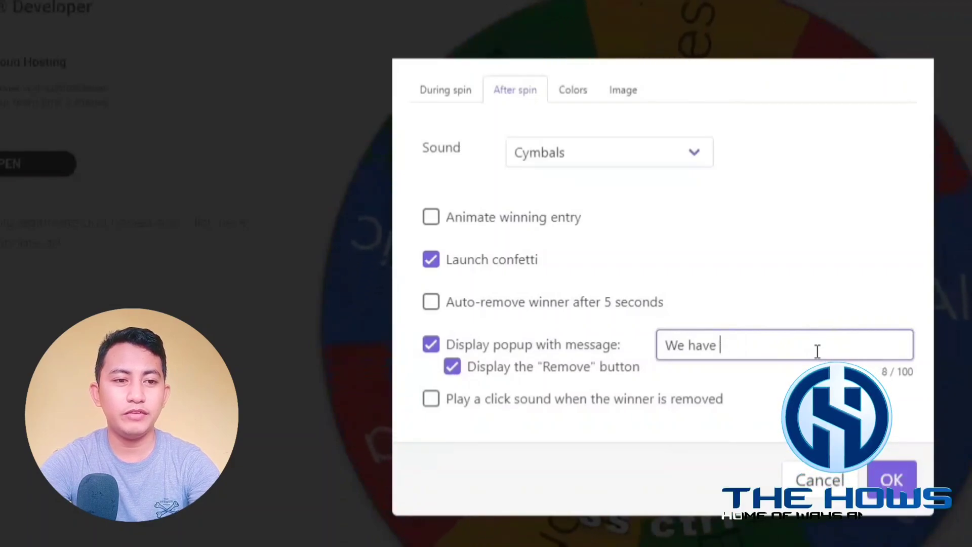
{"action": "key", "text": "BackSpace"}
{"action": "key", "text": "BackSpace"}
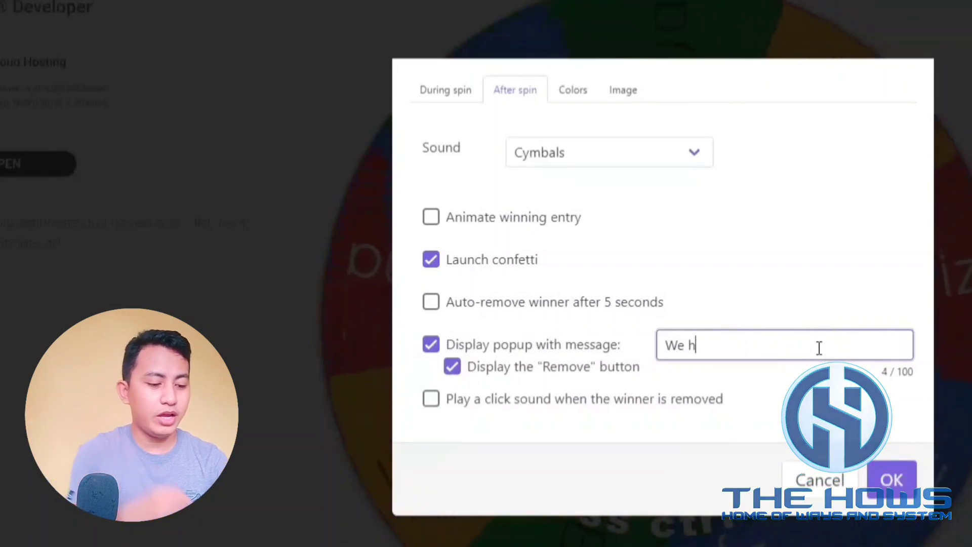
{"action": "type", "text": "ave alrea"}
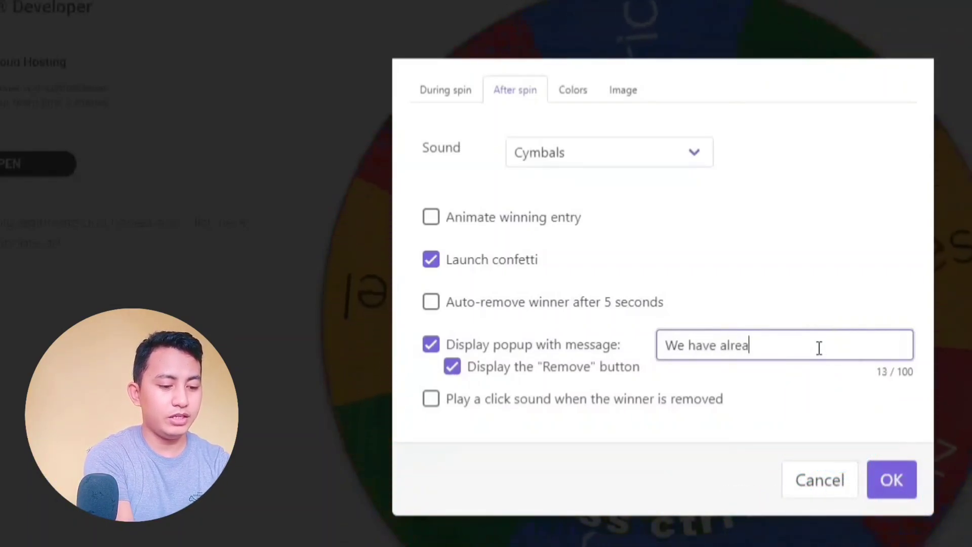
{"action": "type", "text": "dy a winner"}
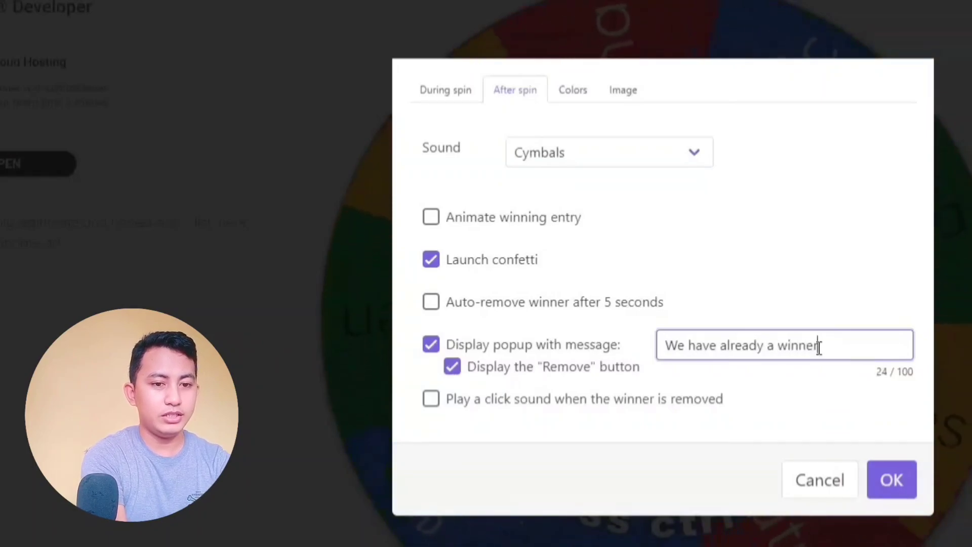
{"action": "type", "text": "! Co"}
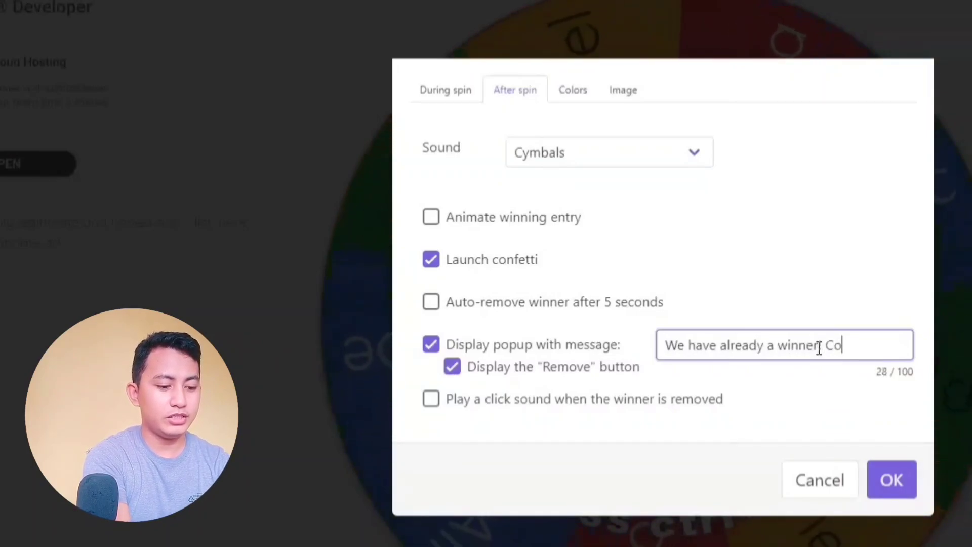
{"action": "type", "text": "ngratul"}
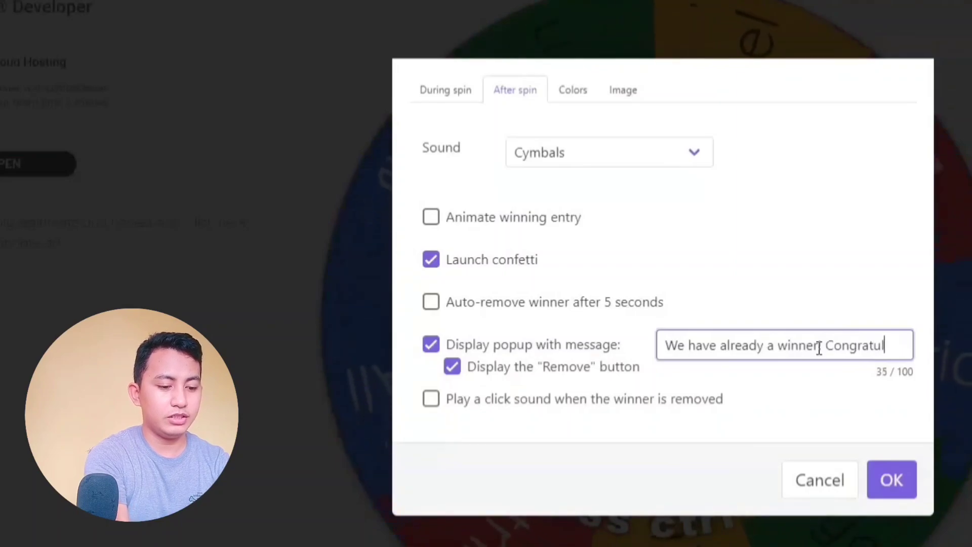
{"action": "type", "text": "ations"}
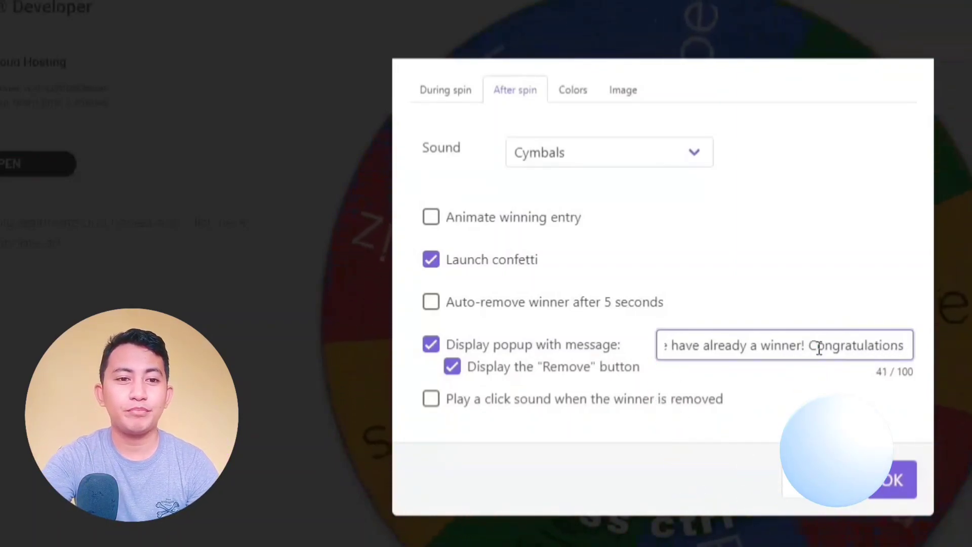
{"action": "left_click", "coordinate": [812, 396]}
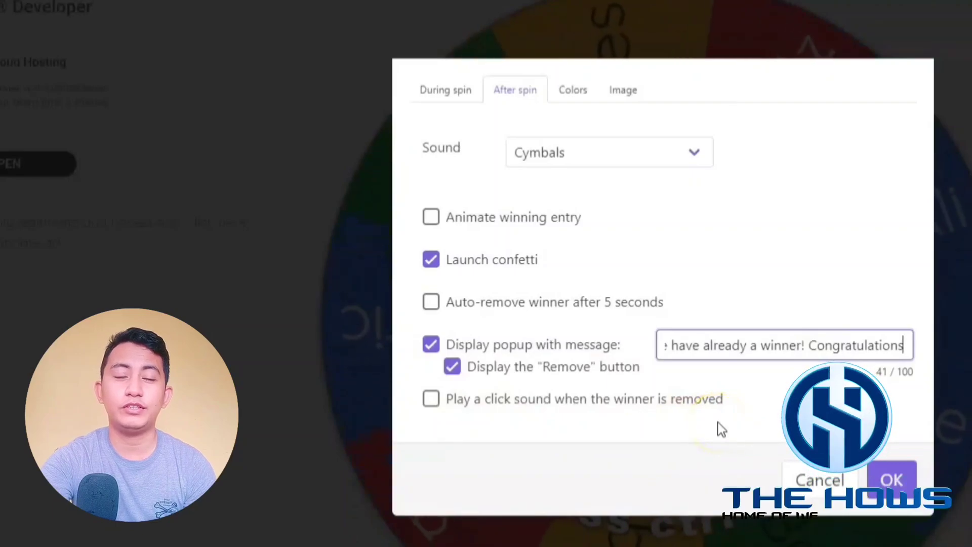
Step: Try the click sound for winner removal, switch it back off, and apply the customization settings
{"action": "left_click", "coordinate": [431, 400]}
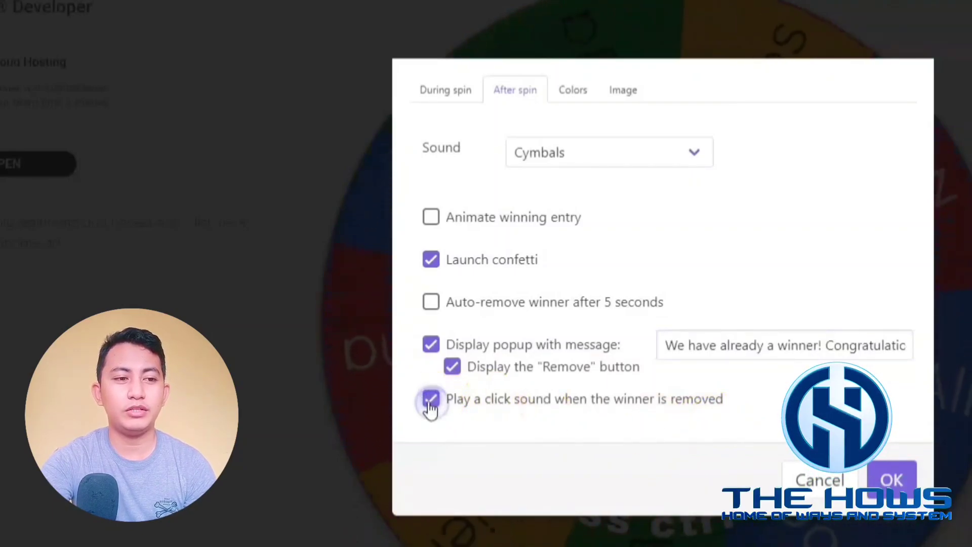
{"action": "left_click", "coordinate": [430, 401]}
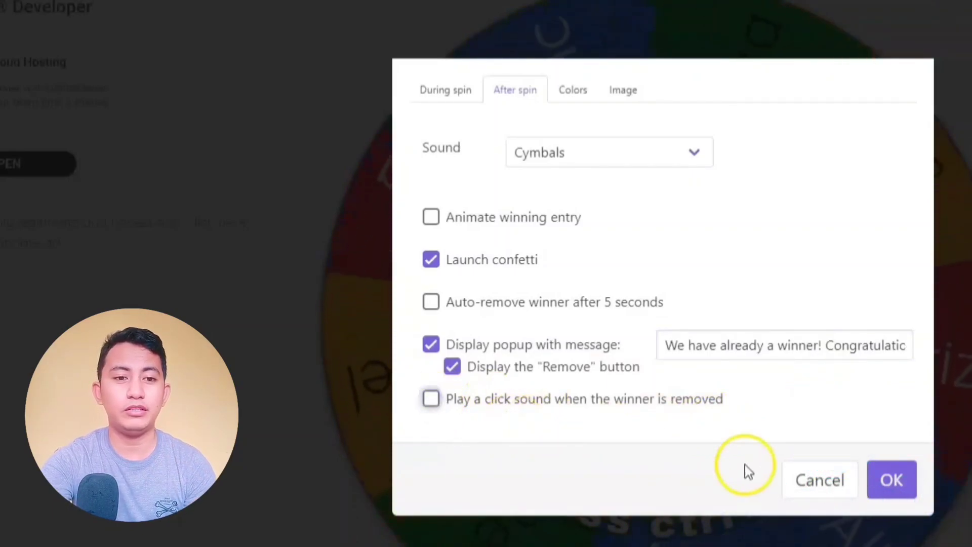
{"action": "left_click", "coordinate": [890, 479]}
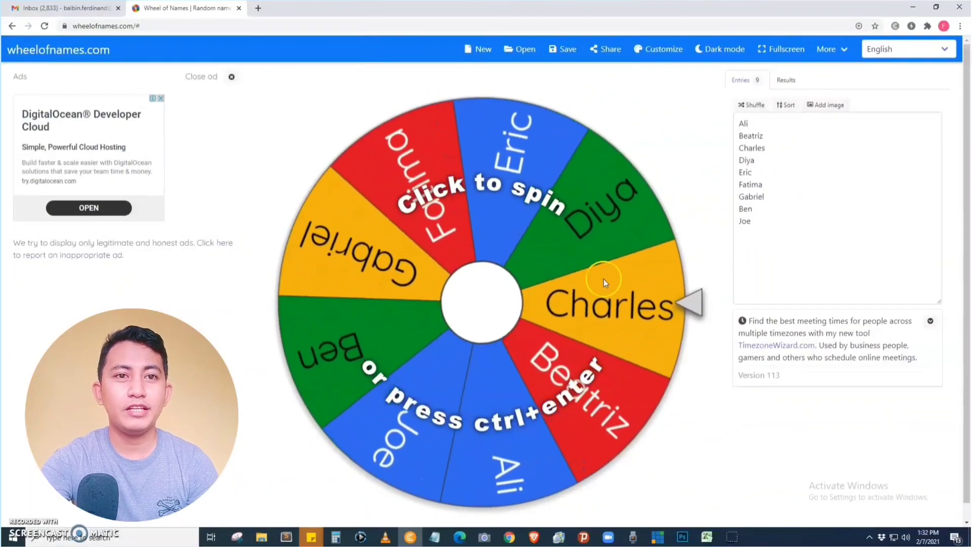
Step: Try dark mode on the wheel page and switch back to the light appearance
{"action": "left_click", "coordinate": [739, 55]}
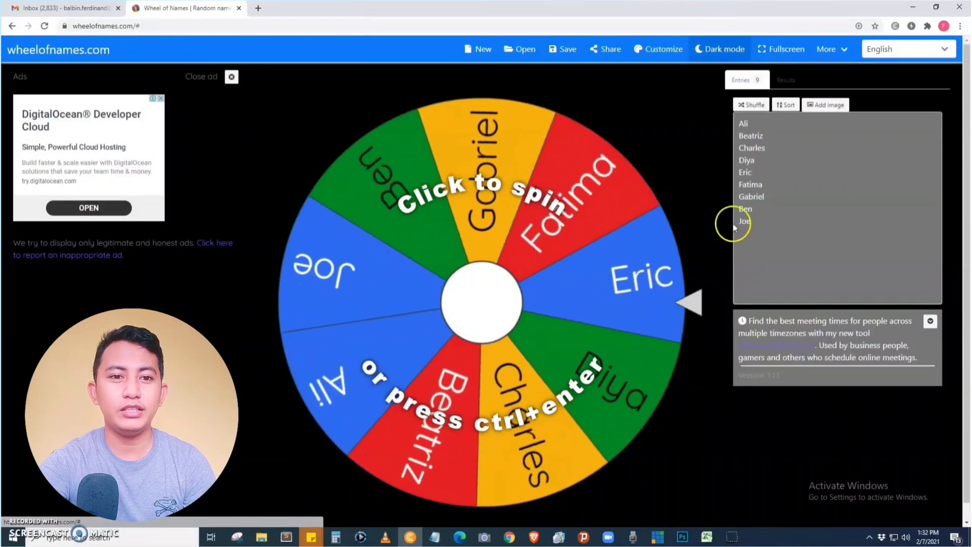
{"action": "left_click", "coordinate": [725, 55]}
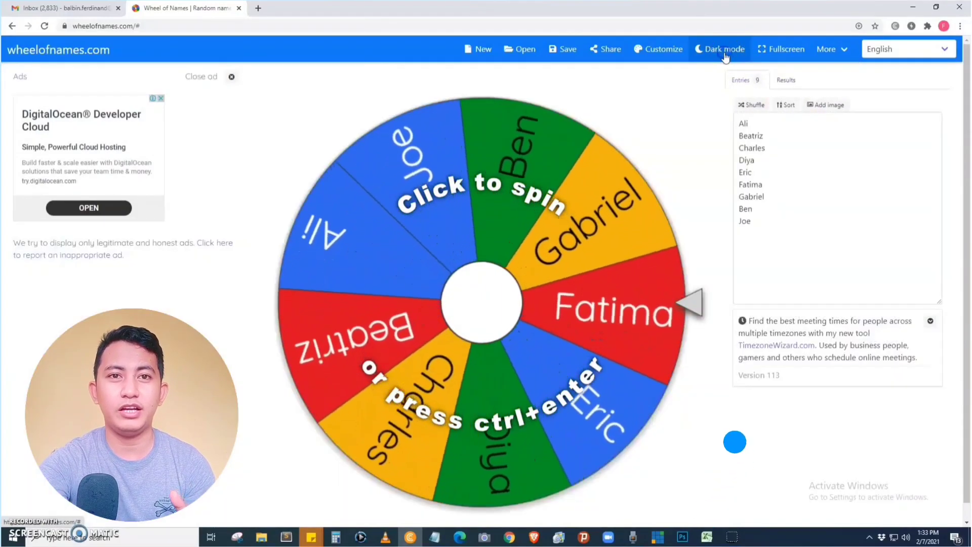
Step: View the wheel in fullscreen and return to the normal page view
{"action": "left_click", "coordinate": [786, 49]}
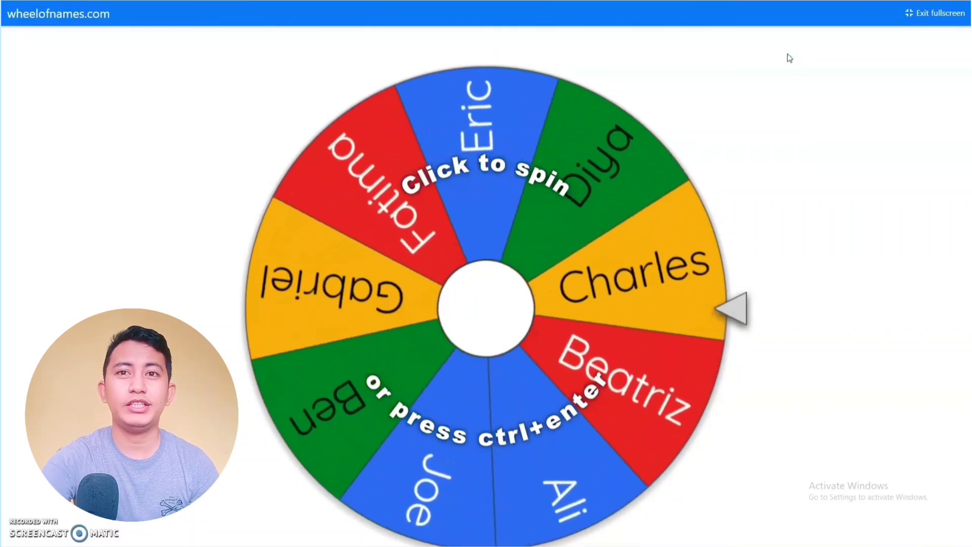
{"action": "left_click", "coordinate": [946, 14]}
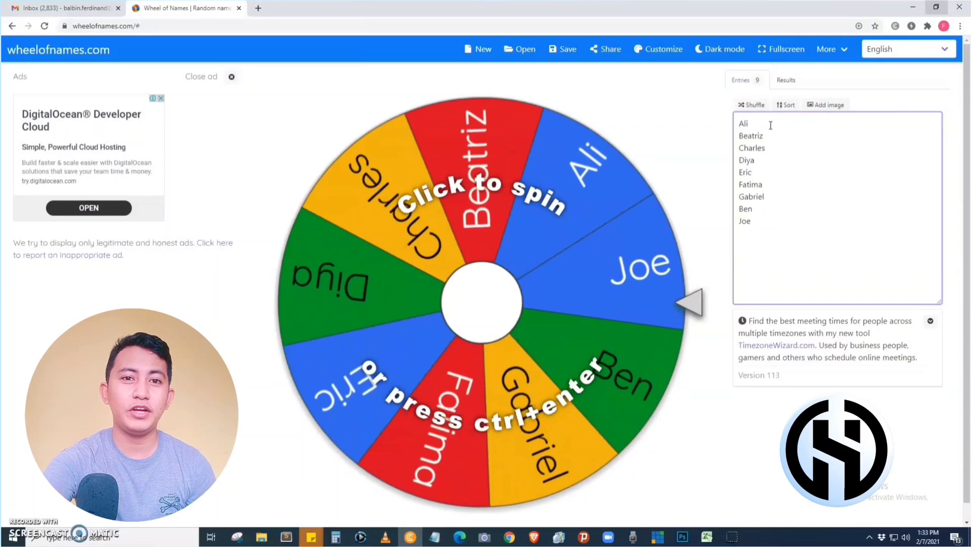
Step: Add a nickname and "Yogurt" as two new entries below the last name, and sort the entries list alphabetically
{"action": "left_click", "coordinate": [759, 223]}
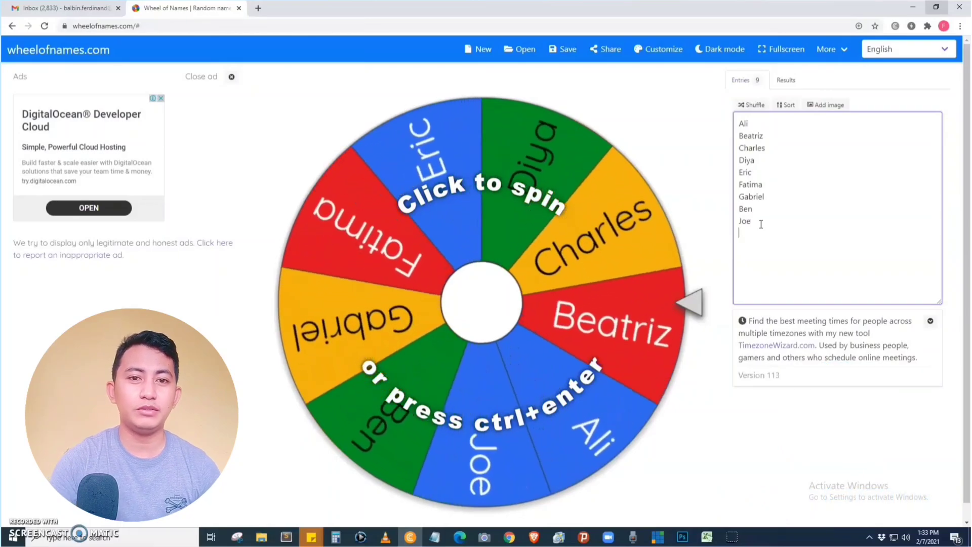
{"action": "key", "text": "Return"}
{"action": "type", "text": "Ferdz"}
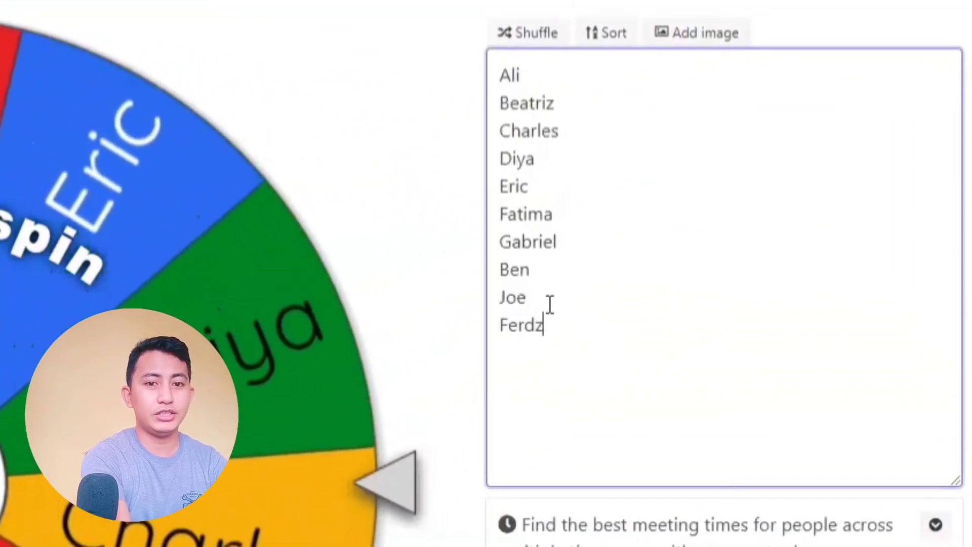
{"action": "key", "text": "Return"}
{"action": "type", "text": "Yogurt"}
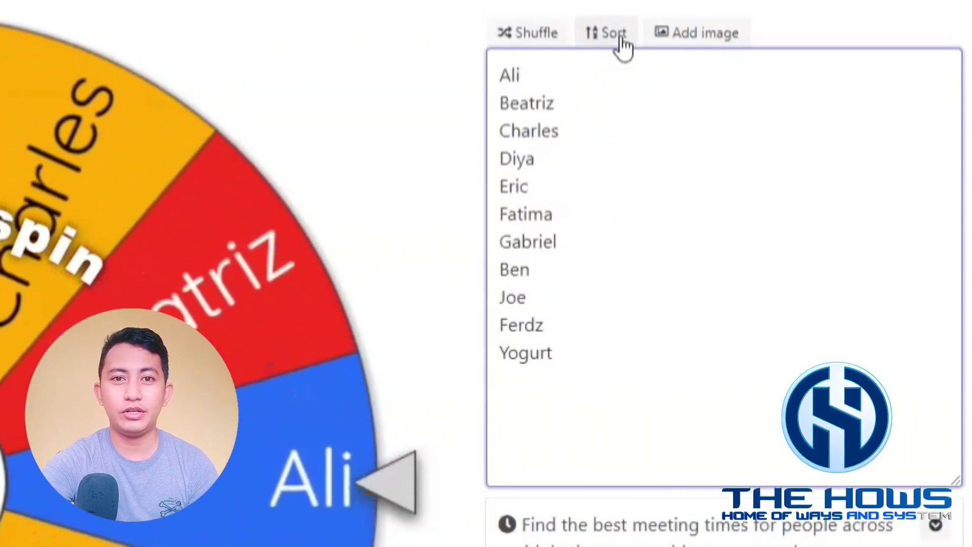
{"action": "left_click", "coordinate": [622, 36]}
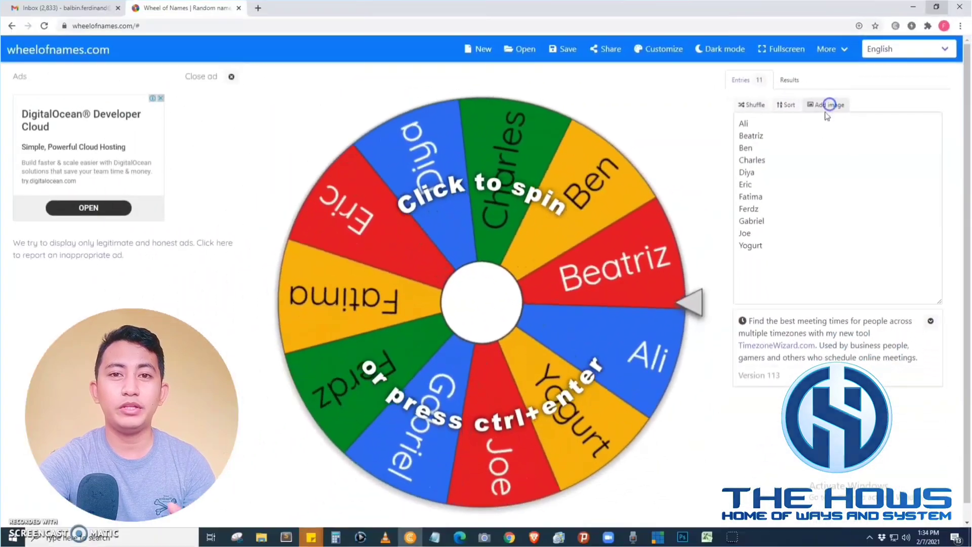
Step: Try adding a portrait photo from the Desktop folder as a wheel entry, and delete that image entry again
{"action": "left_click", "coordinate": [737, 52]}
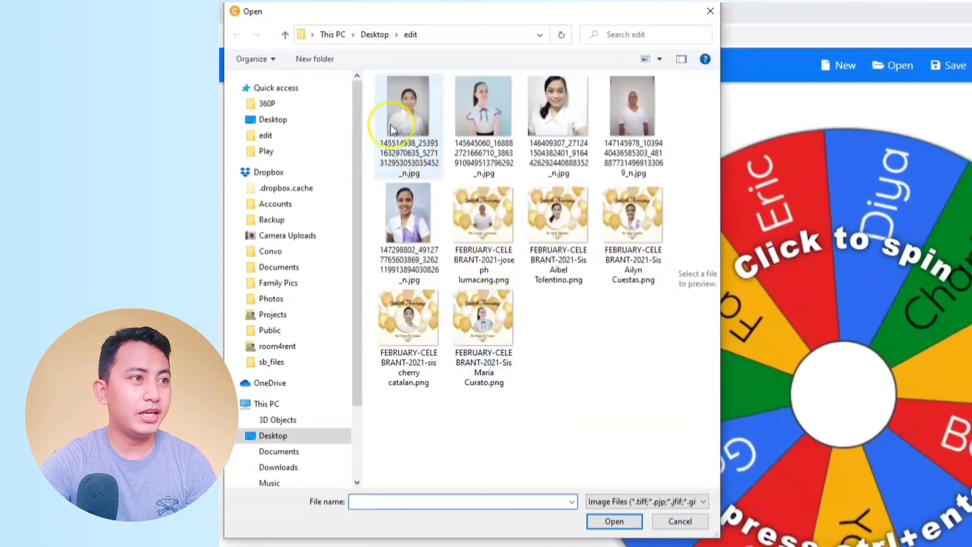
{"action": "left_click", "coordinate": [196, 29]}
{"action": "scroll", "coordinate": [427, 303], "scroll_direction": "down", "scroll_amount": 5}
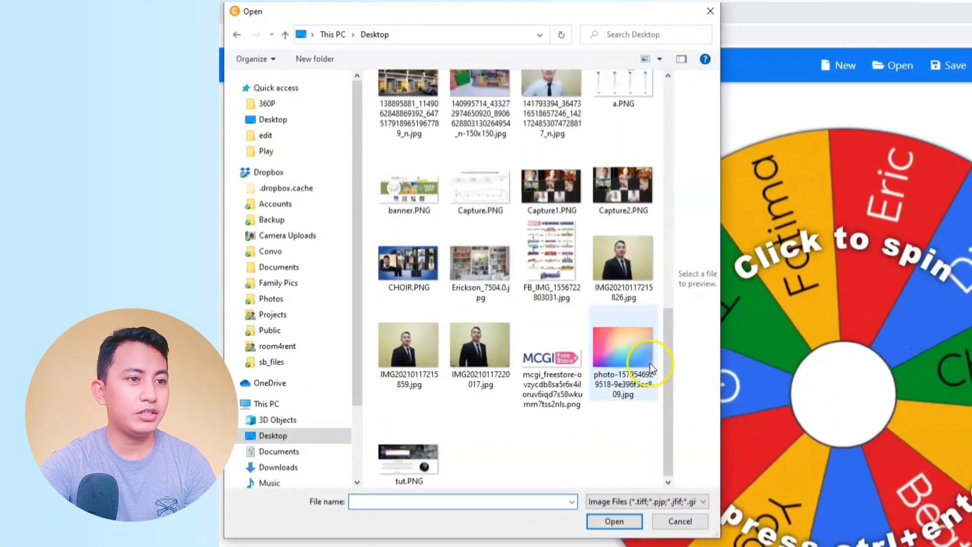
{"action": "left_click", "coordinate": [419, 362]}
{"action": "double_click", "coordinate": [205, 297]}
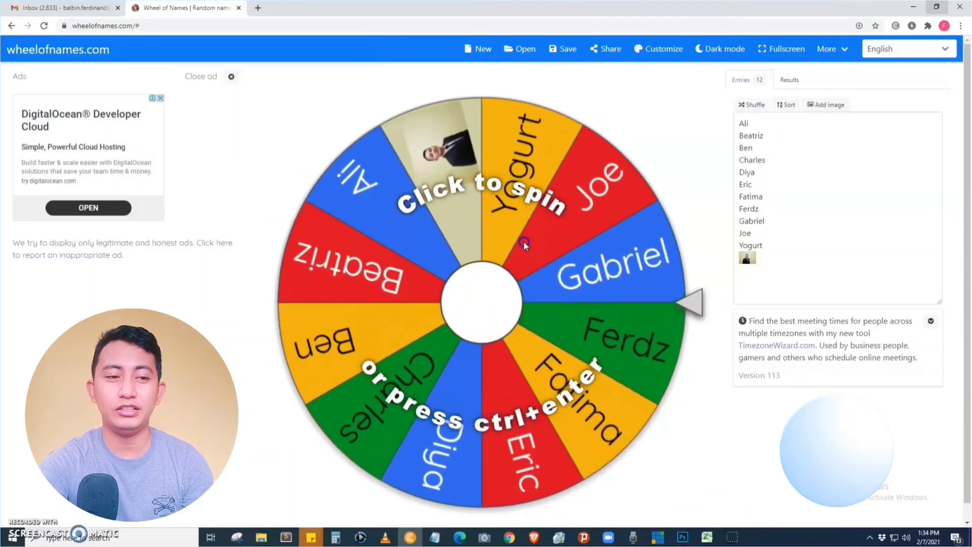
{"action": "left_click", "coordinate": [764, 263]}
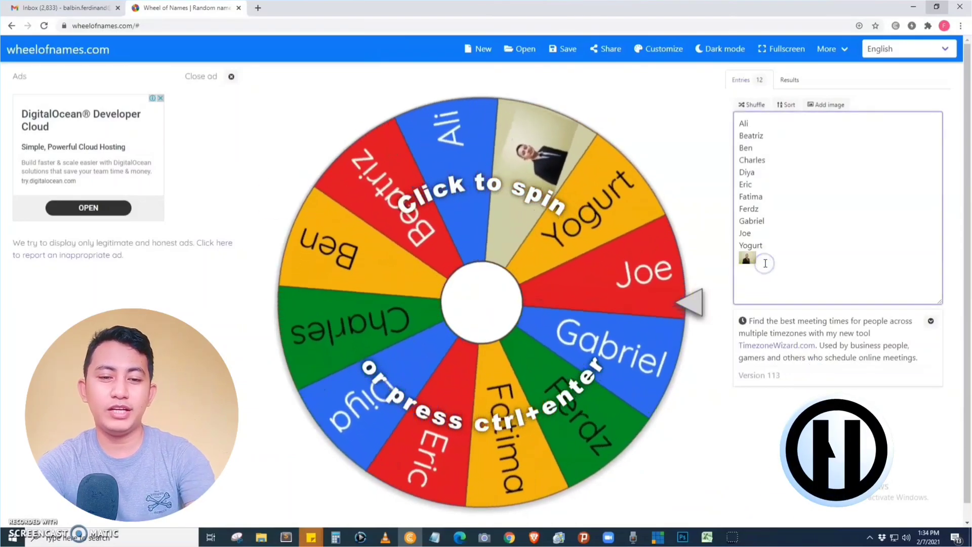
{"action": "key", "text": "BackSpace"}
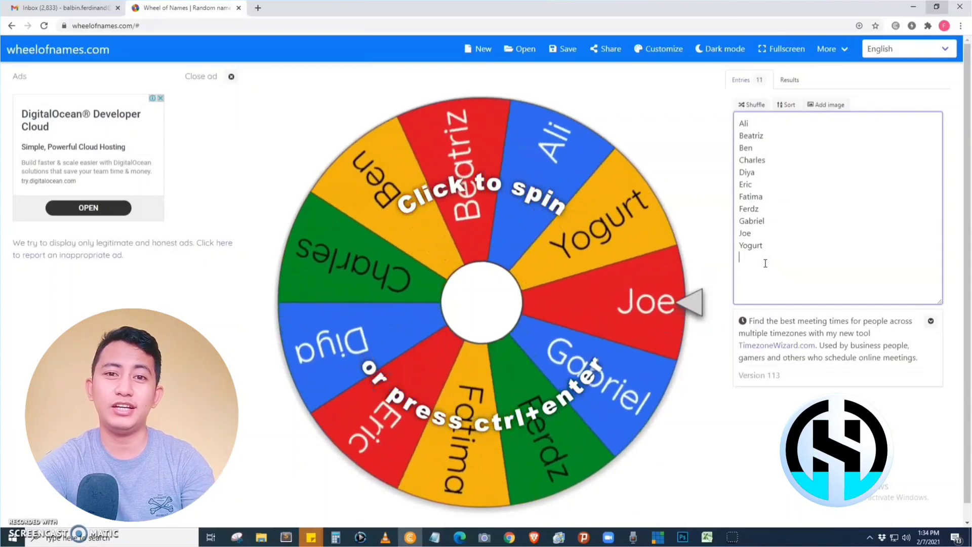
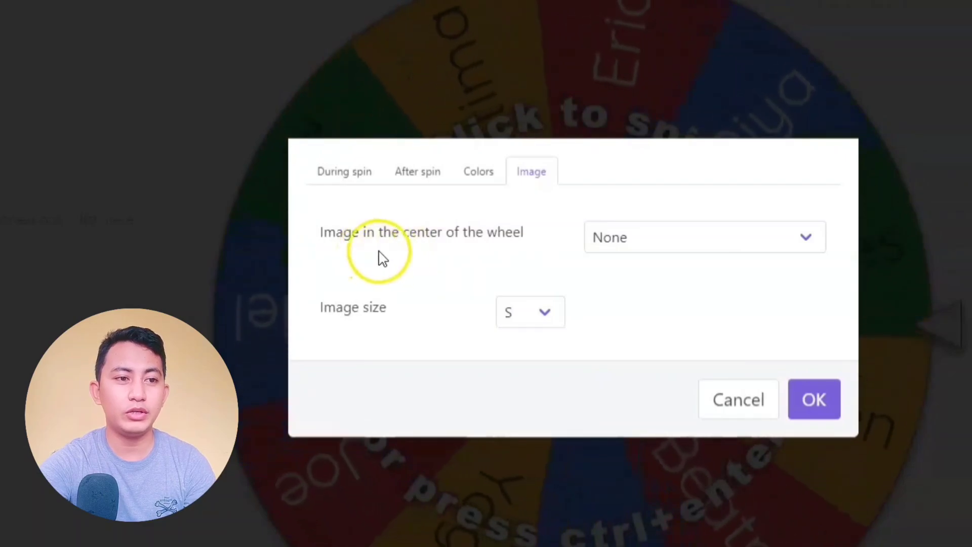
Step: Set the image in the center of the wheel to Trophy from the gallery
{"action": "left_click", "coordinate": [634, 255]}
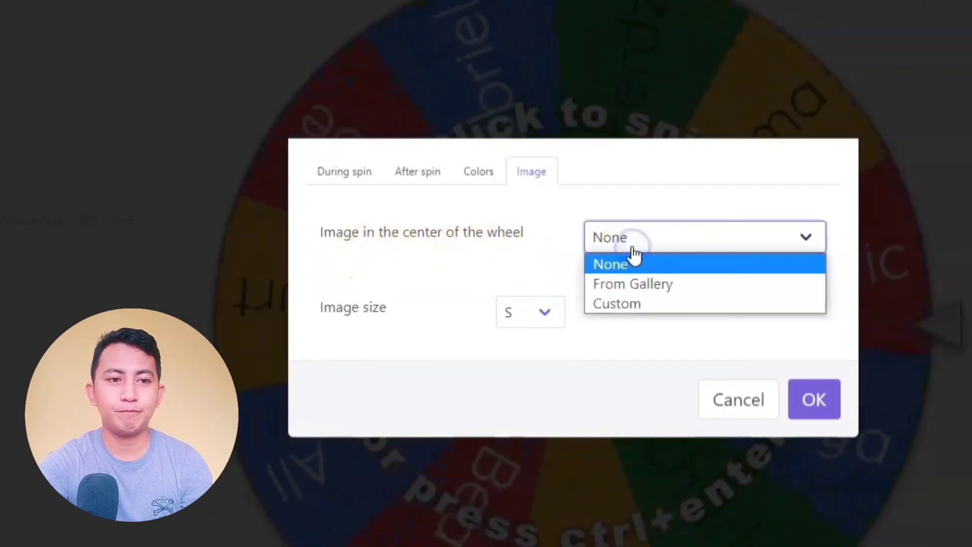
{"action": "left_click", "coordinate": [629, 289]}
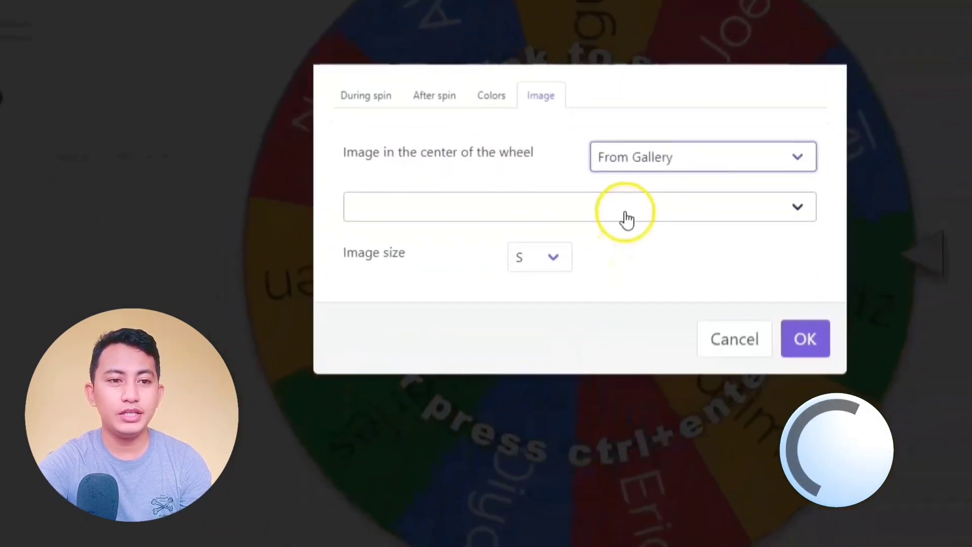
{"action": "left_click", "coordinate": [627, 284]}
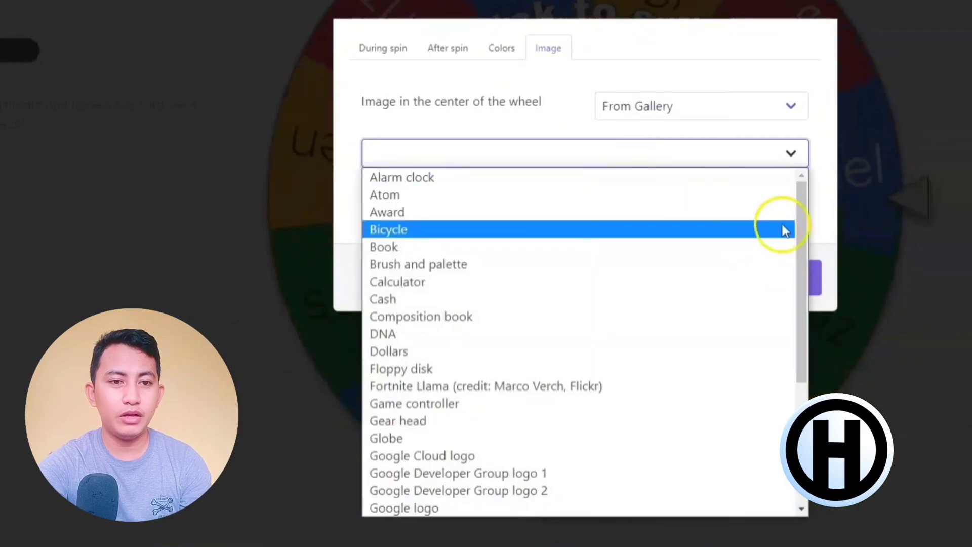
{"action": "left_click_drag", "start_coordinate": [801, 208], "coordinate": [788, 361]}
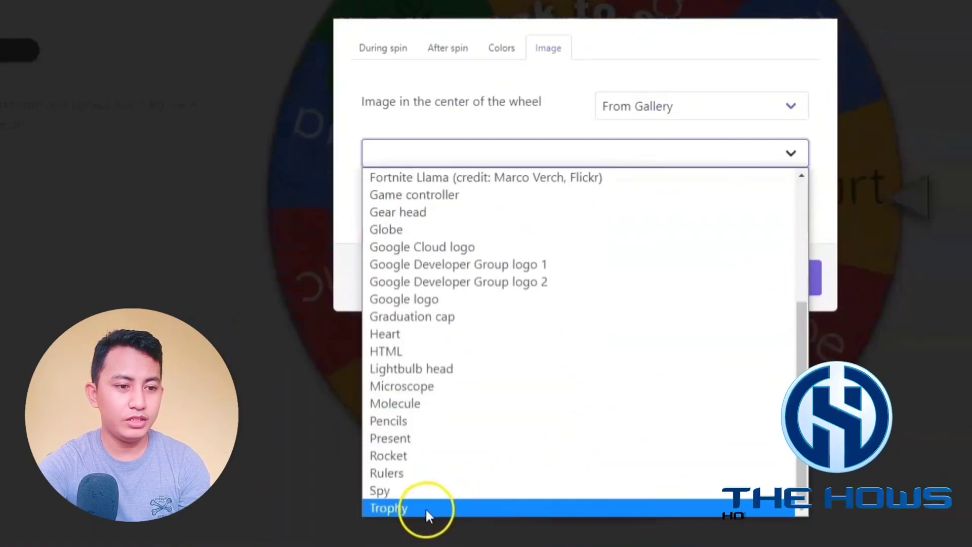
{"action": "left_click", "coordinate": [394, 508]}
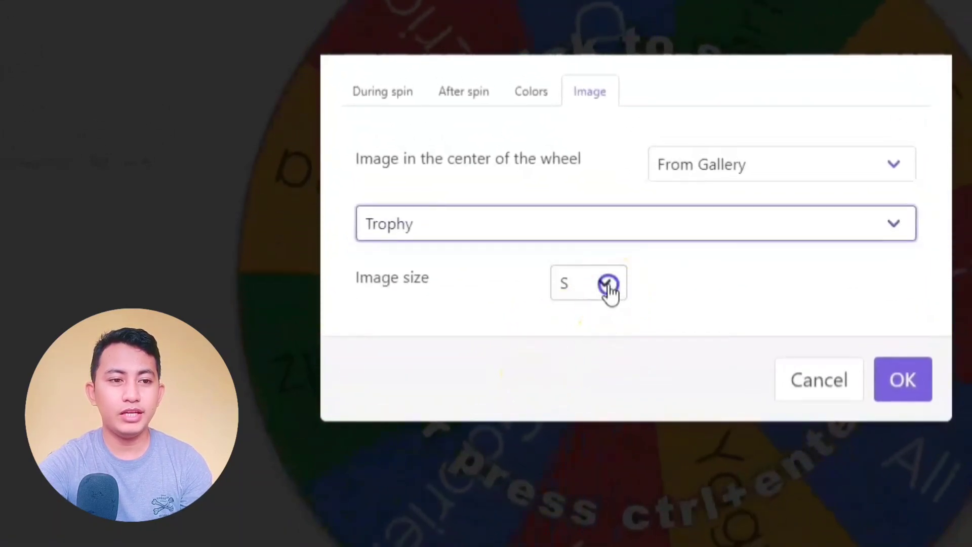
Step: Set the center image size to M, check the color settings and apply the customization
{"action": "left_click", "coordinate": [562, 201]}
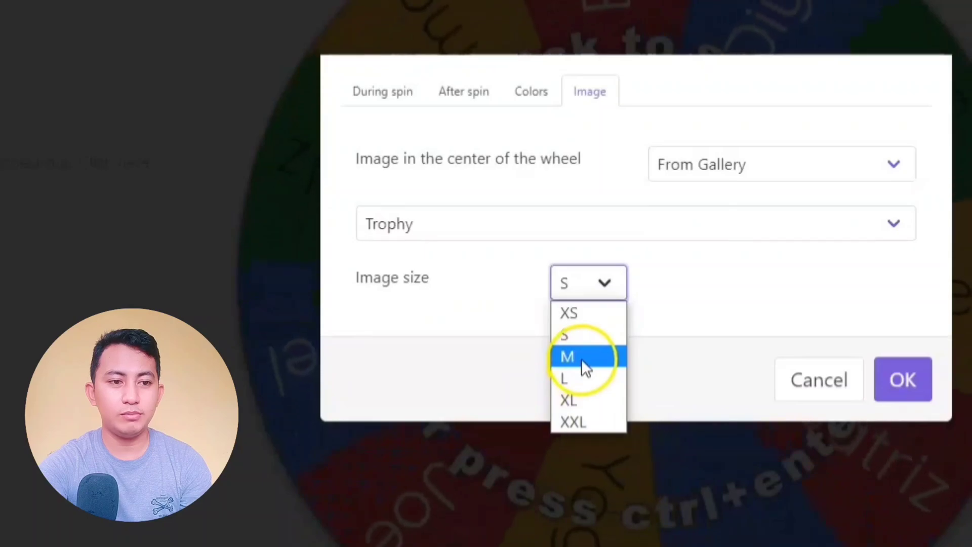
{"action": "left_click", "coordinate": [581, 359]}
{"action": "left_click", "coordinate": [598, 282]}
{"action": "left_click", "coordinate": [583, 379]}
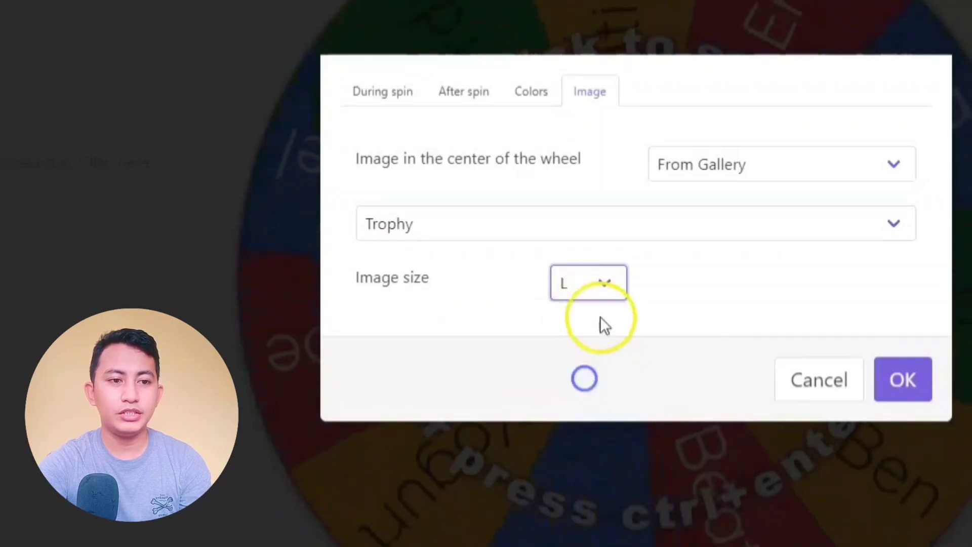
{"action": "left_click", "coordinate": [604, 289]}
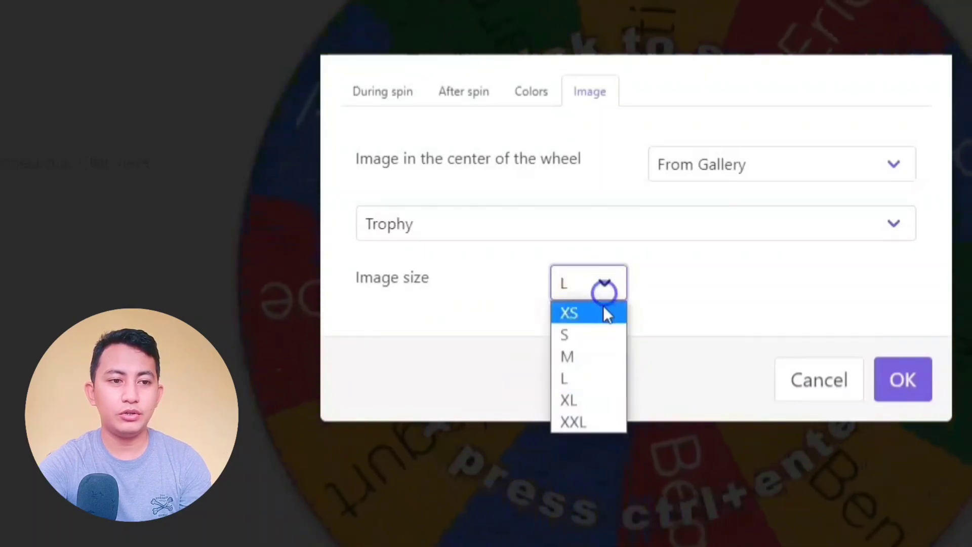
{"action": "left_click", "coordinate": [581, 357]}
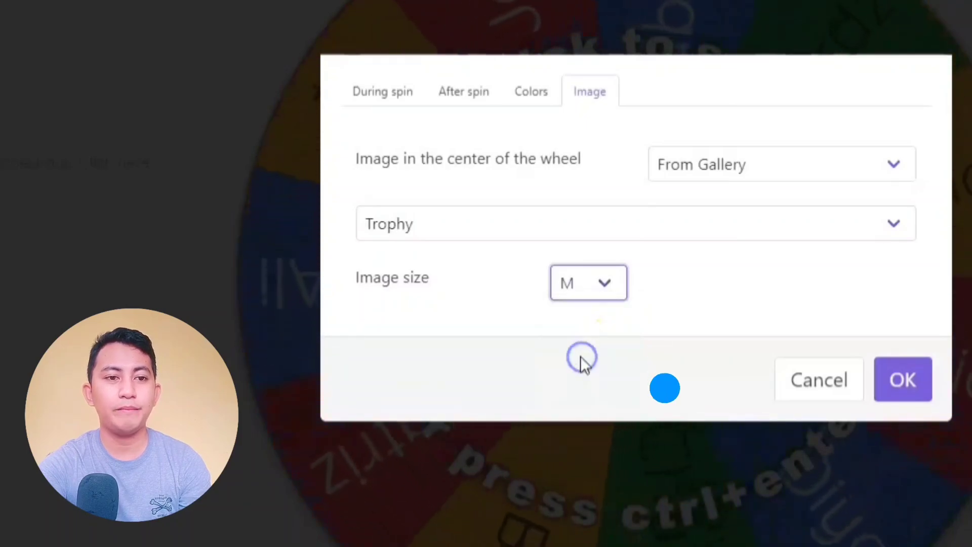
{"action": "left_click", "coordinate": [546, 95]}
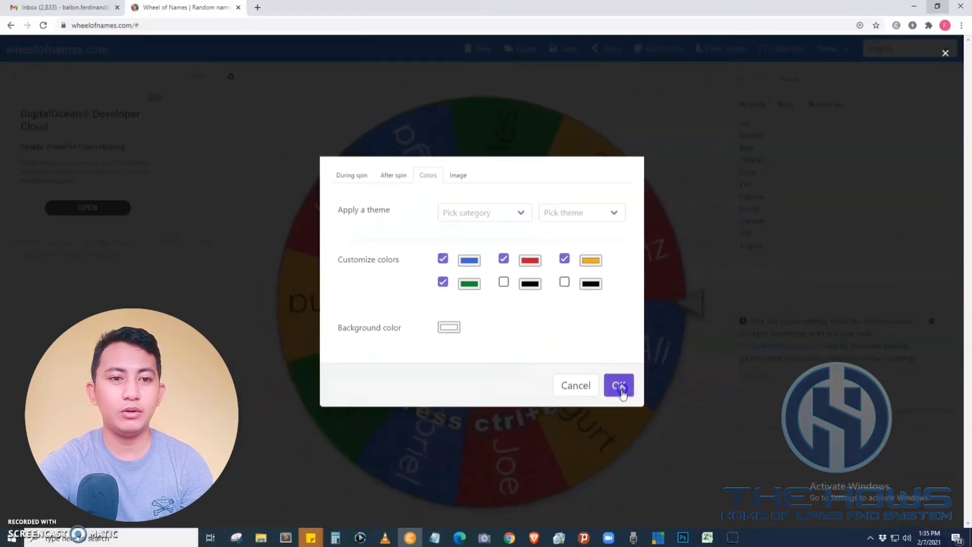
{"action": "left_click", "coordinate": [901, 489]}
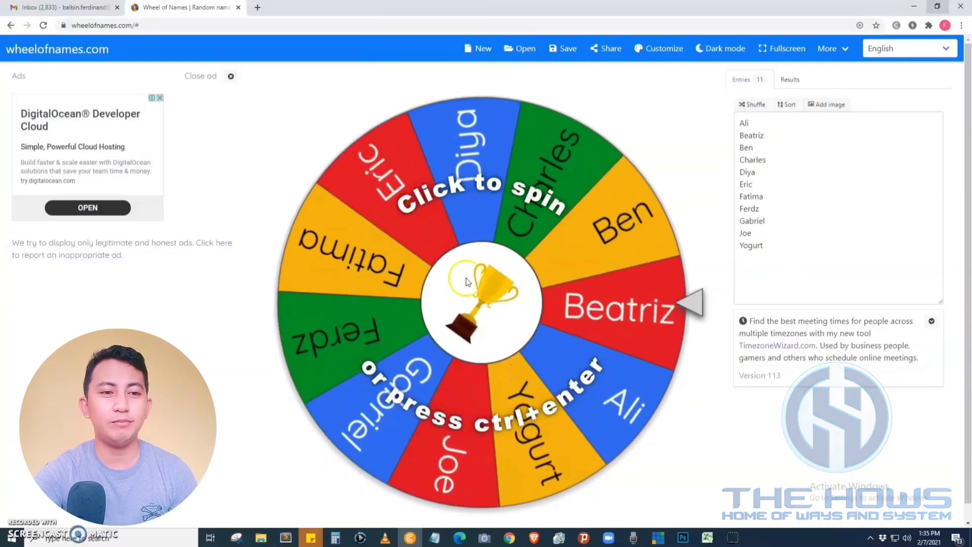
Step: Spin the wheel, close the winner popup without removing the entry, and view the results list
{"action": "left_click", "coordinate": [488, 296]}
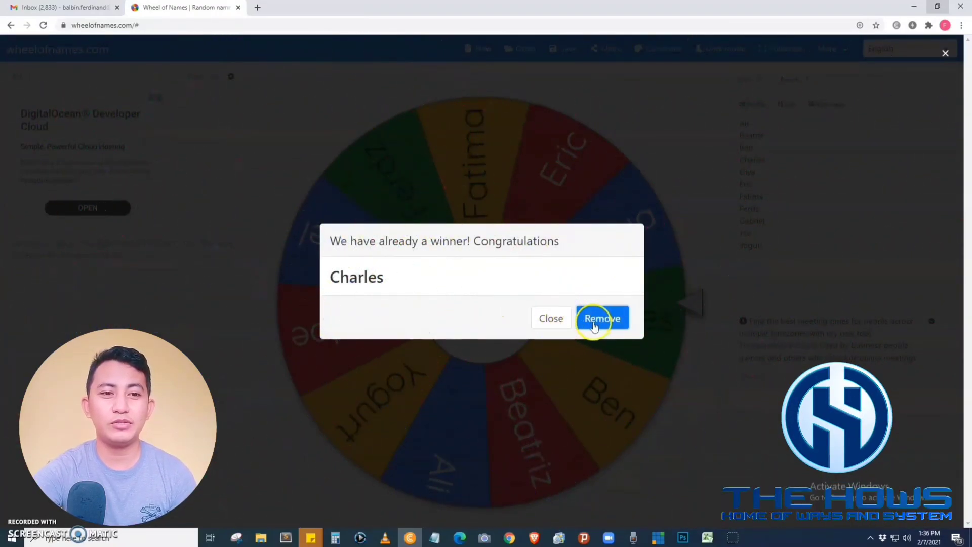
{"action": "left_click", "coordinate": [551, 319]}
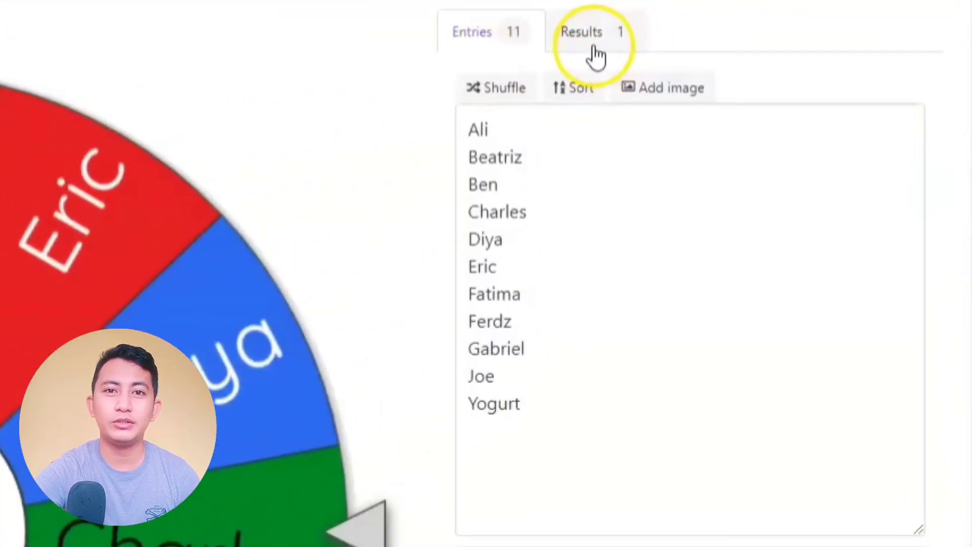
{"action": "left_click", "coordinate": [594, 44]}
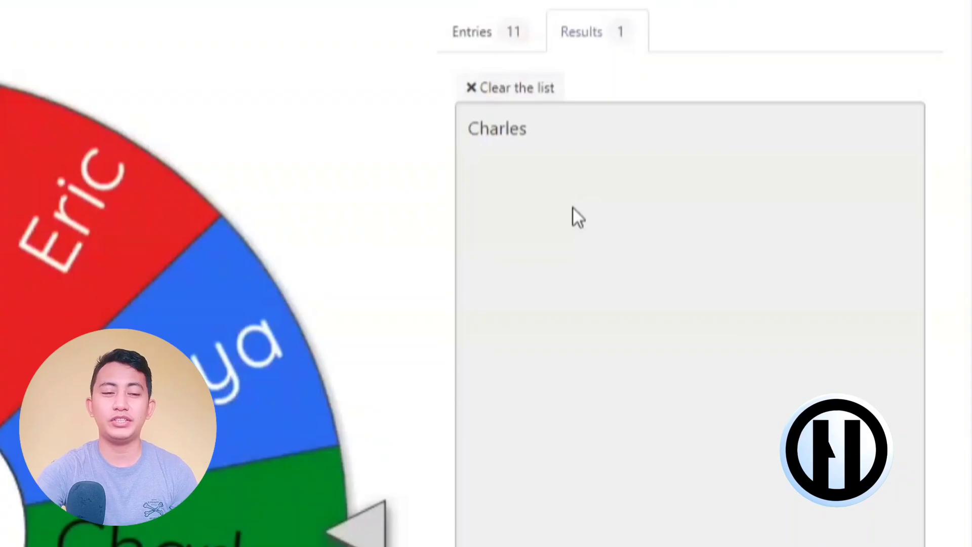
{"action": "left_click", "coordinate": [215, 452]}
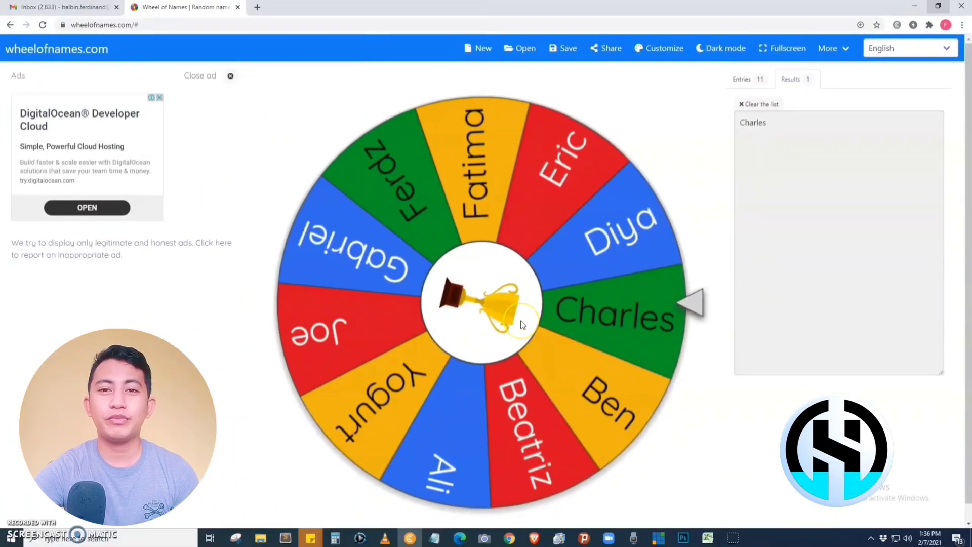
{"action": "left_click", "coordinate": [650, 285]}
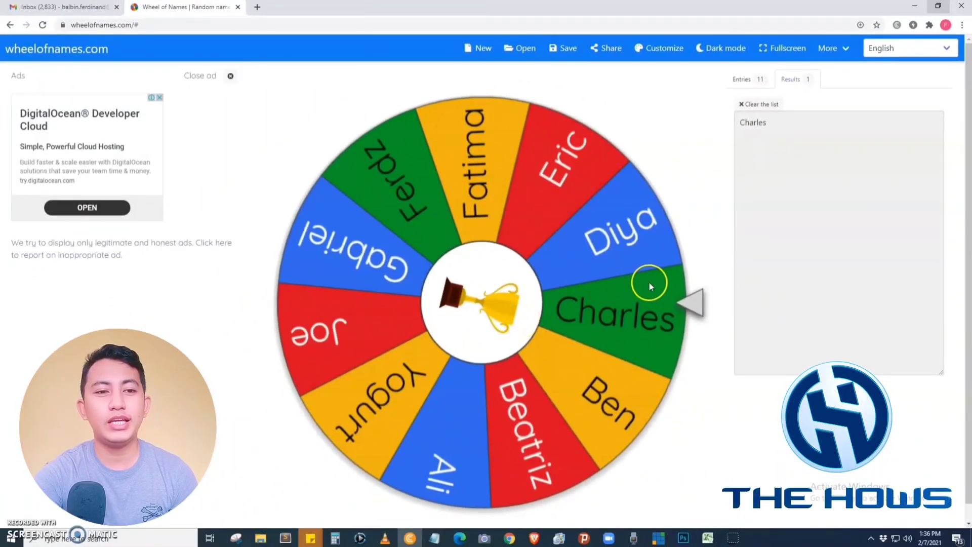
Step: Spin the wheel a second time and close the winner popup while keeping the winning entry
{"action": "left_click", "coordinate": [490, 314]}
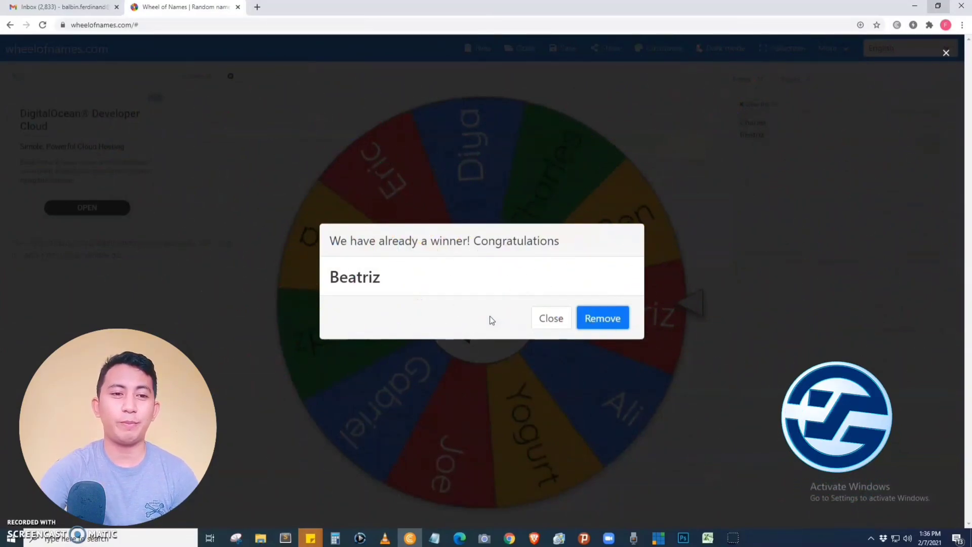
{"action": "left_click", "coordinate": [553, 310]}
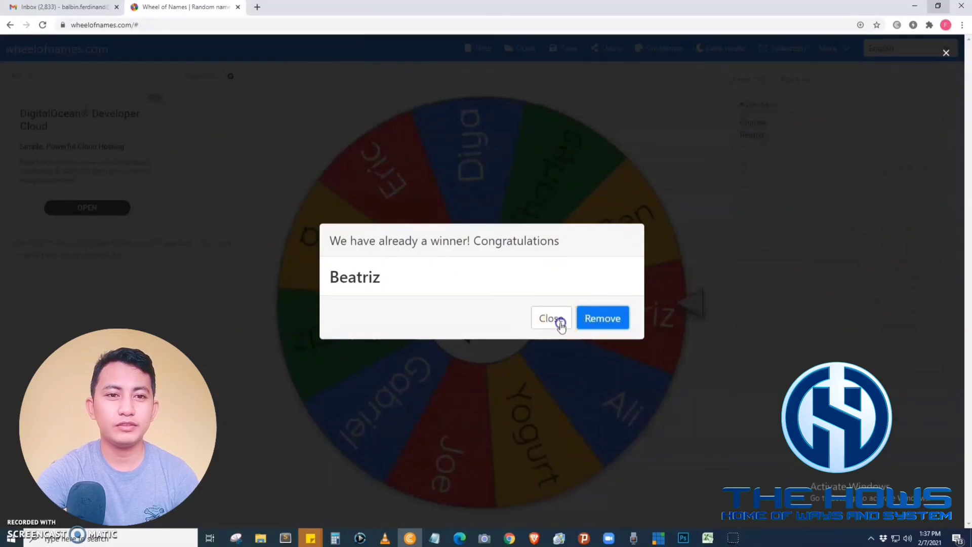
{"action": "left_click", "coordinate": [559, 320]}
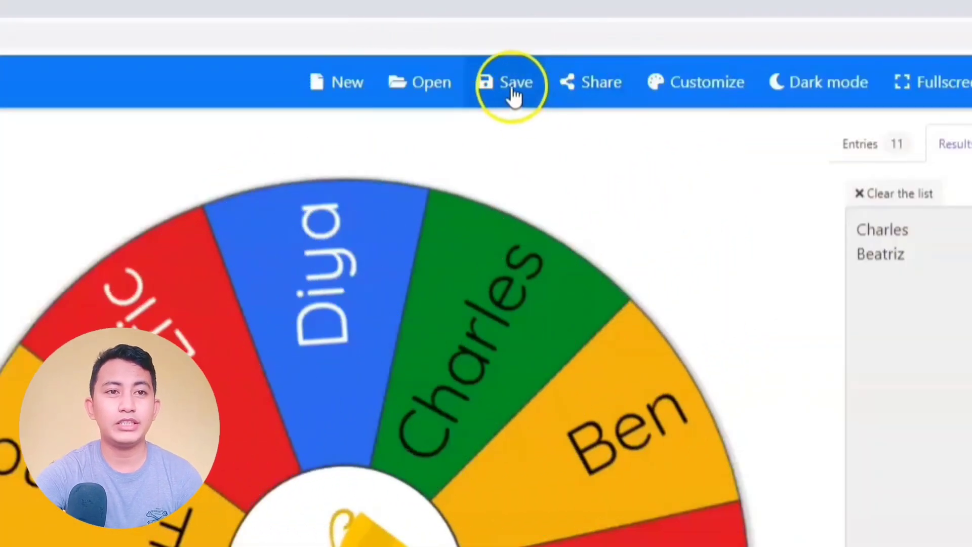
Step: Start saving the wheel and sign in with the first listed Google account
{"action": "left_click", "coordinate": [514, 96]}
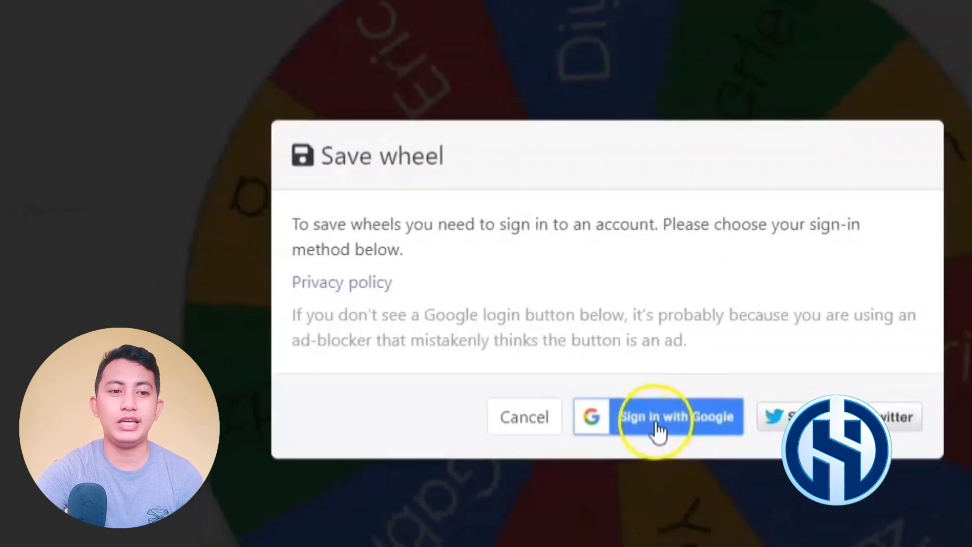
{"action": "left_click", "coordinate": [653, 426]}
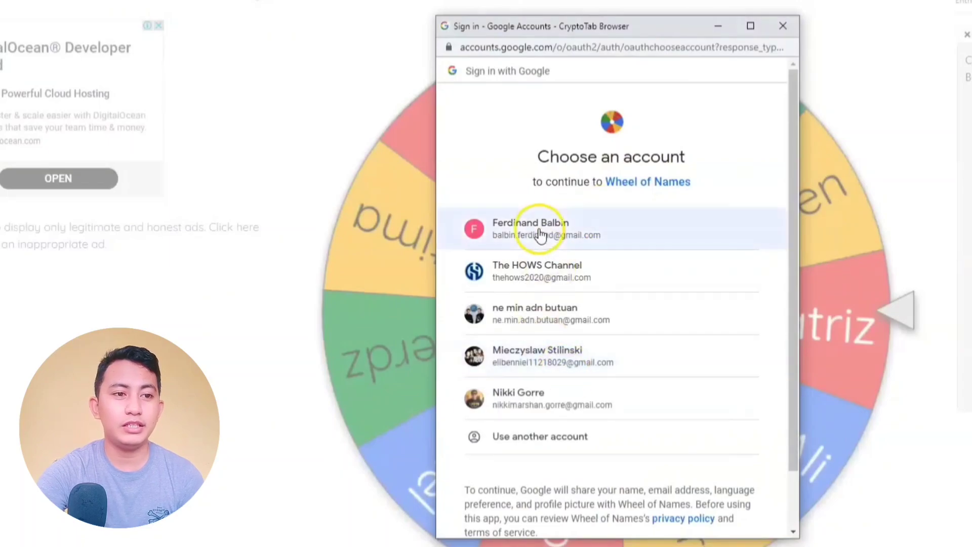
{"action": "left_click", "coordinate": [538, 231]}
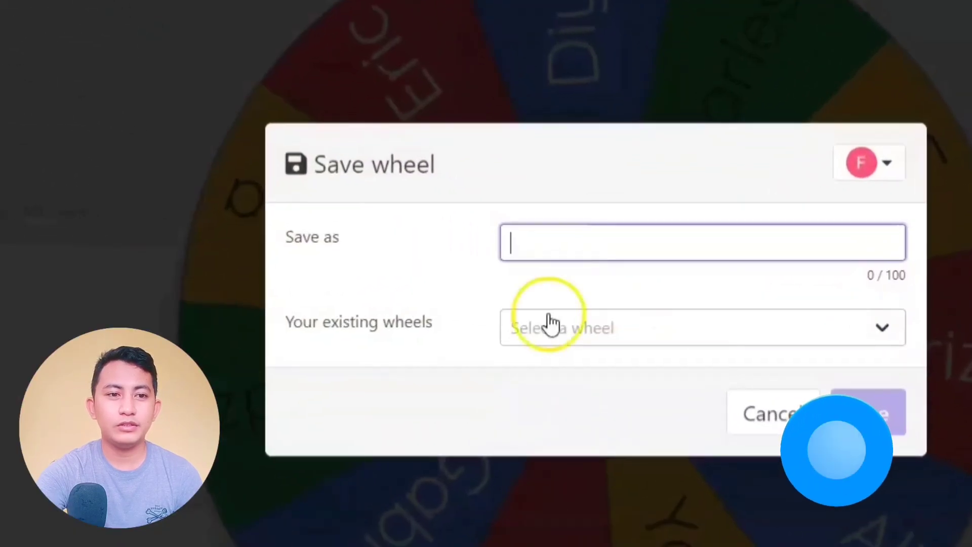
Step: Name the wheel "Sample wheel", check the list of existing wheels, and save it
{"action": "left_click", "coordinate": [587, 244]}
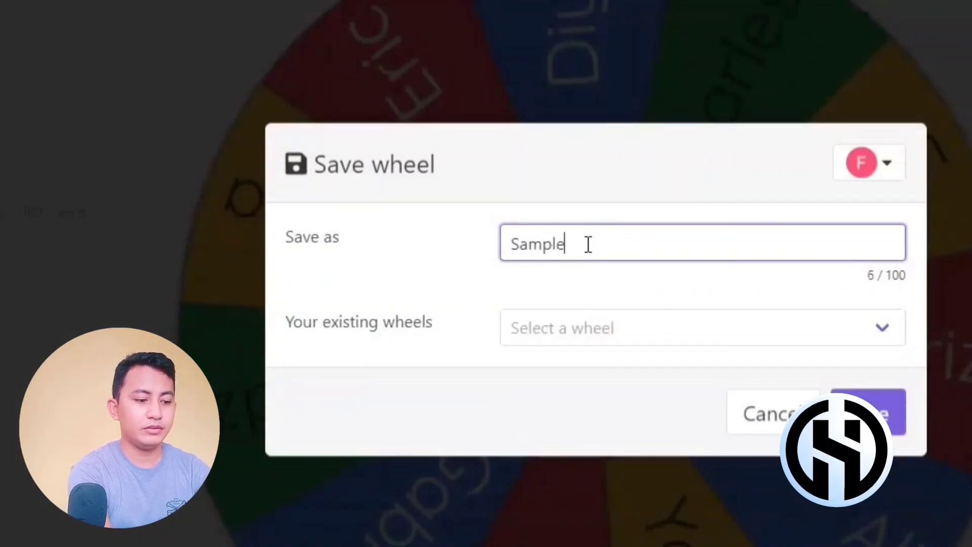
{"action": "type", "text": "heel"}
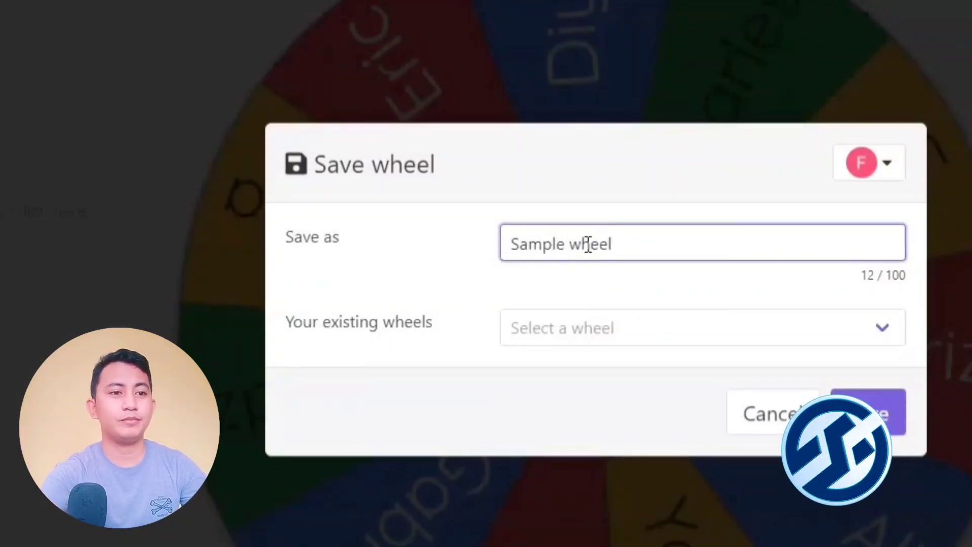
{"action": "left_click", "coordinate": [650, 328]}
{"action": "left_click", "coordinate": [601, 400]}
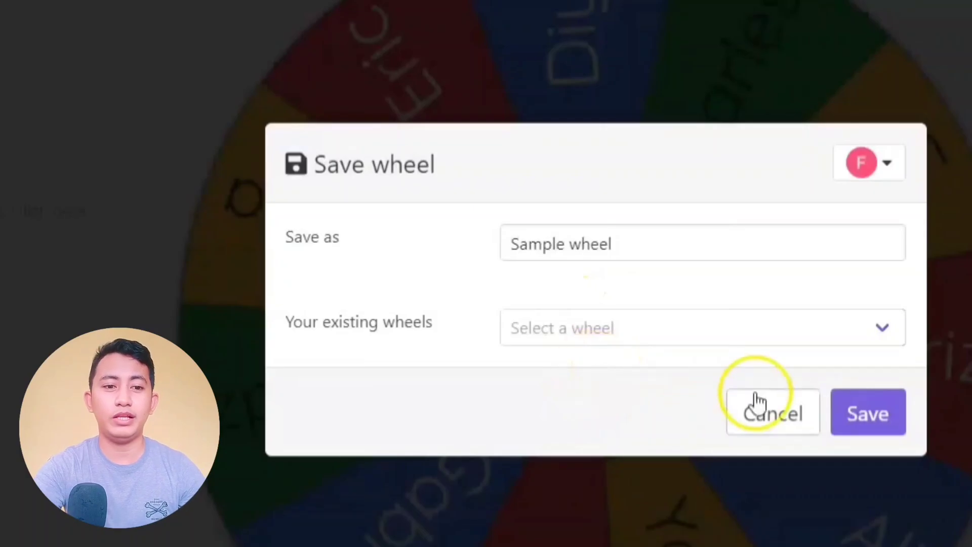
{"action": "left_click", "coordinate": [864, 412]}
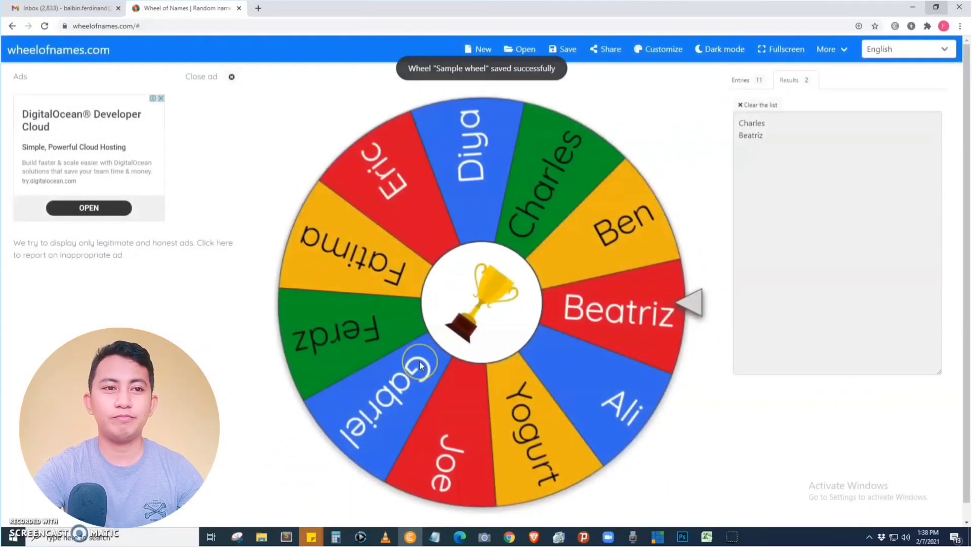